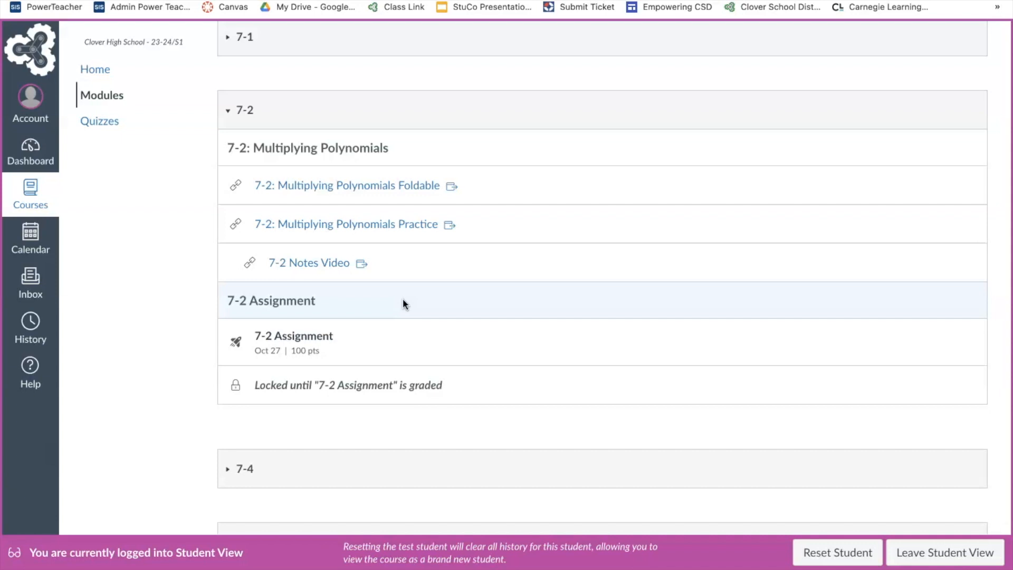
Open the 7-2 Assignment quiz from the 7-2 module and begin an attempt.
left_click(400, 329)
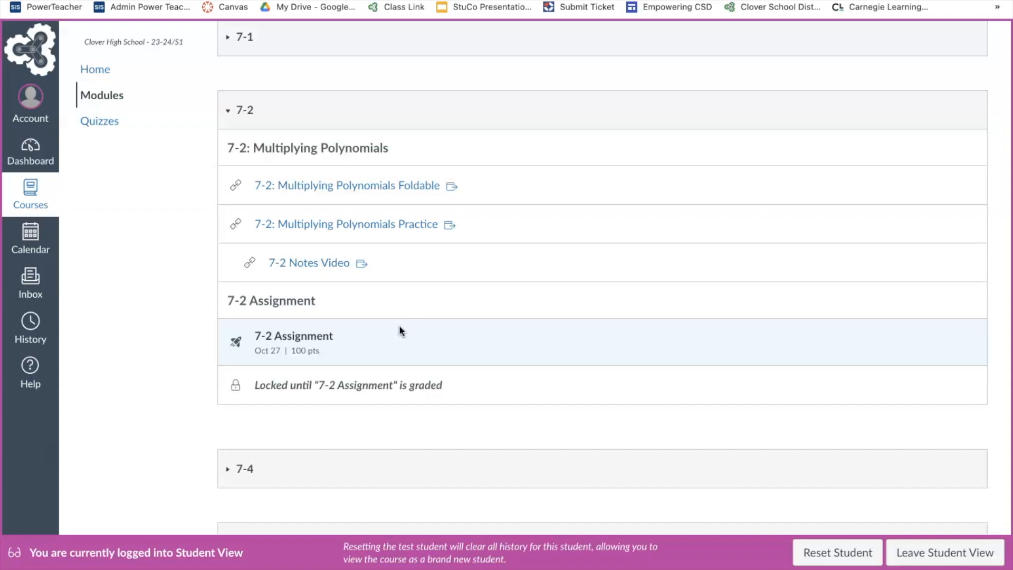
left_click(311, 340)
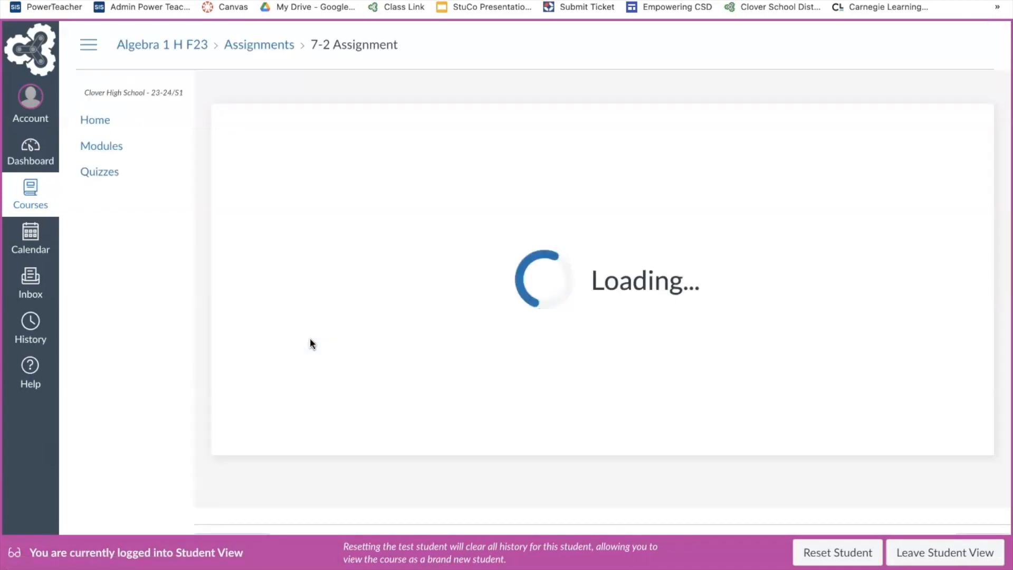
left_click(267, 358)
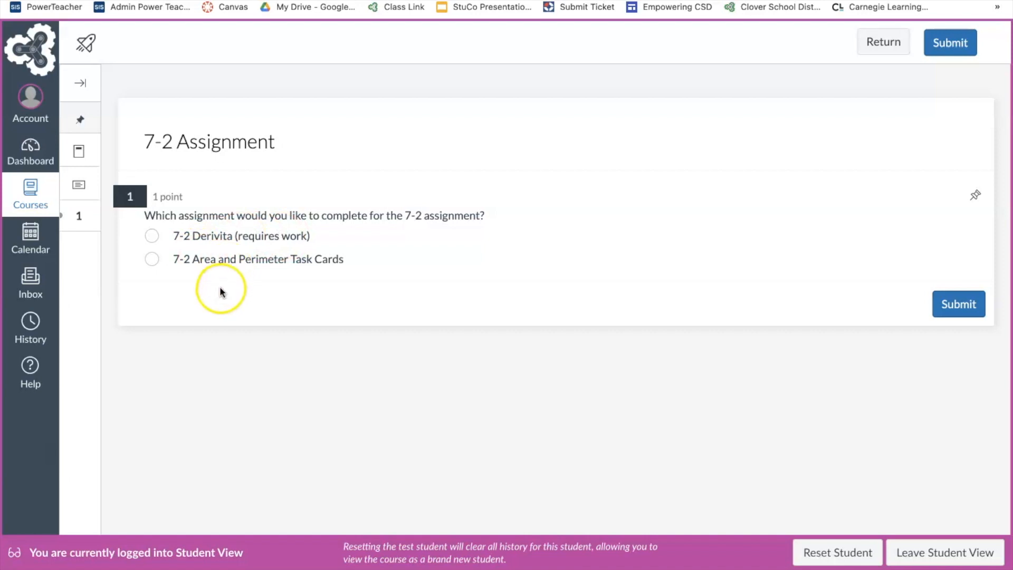
Answer the quiz question with 7-2 Derivita (requires work) and submit the attempt.
left_click(152, 237)
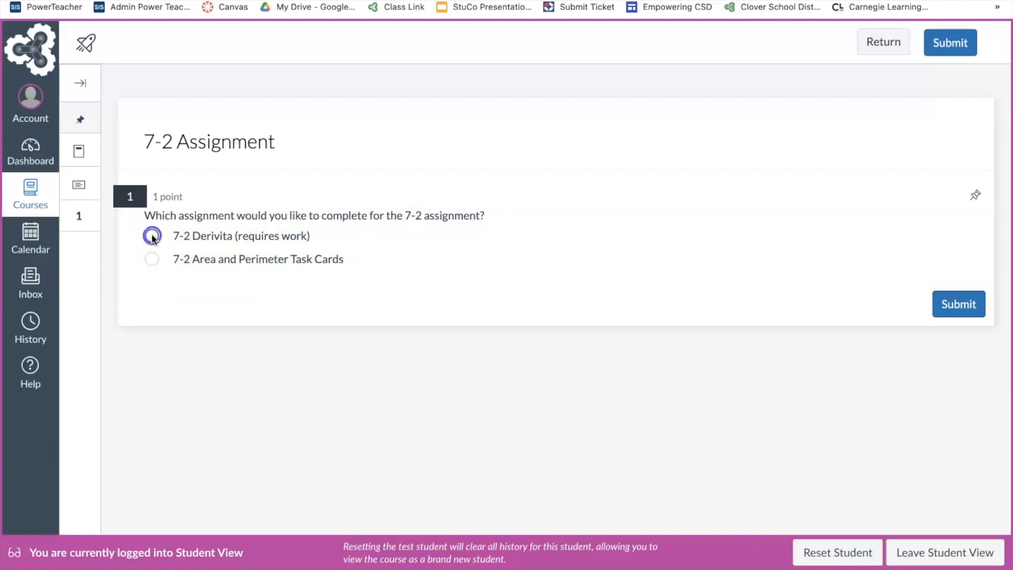
left_click(953, 311)
left_click(674, 349)
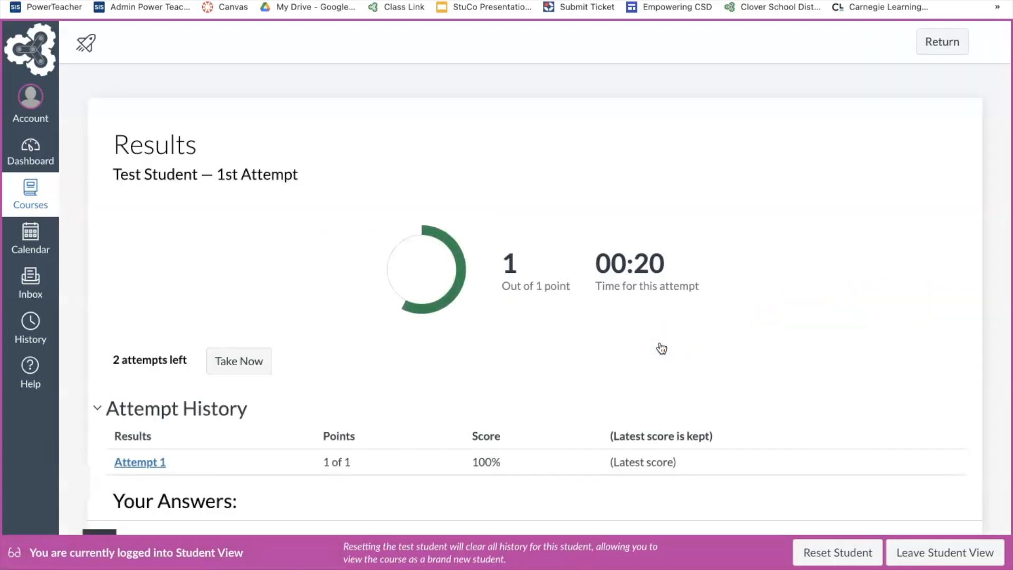
left_click(652, 343)
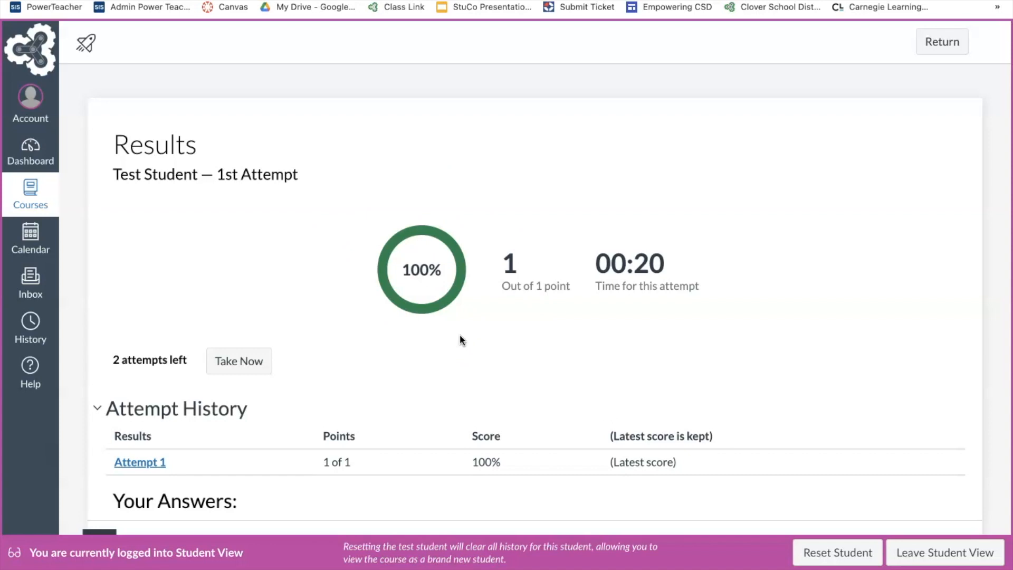
Review the results of the first attempt and return to the course modules.
scroll(460, 338, "down", 2)
scroll(460, 337, "up", 2)
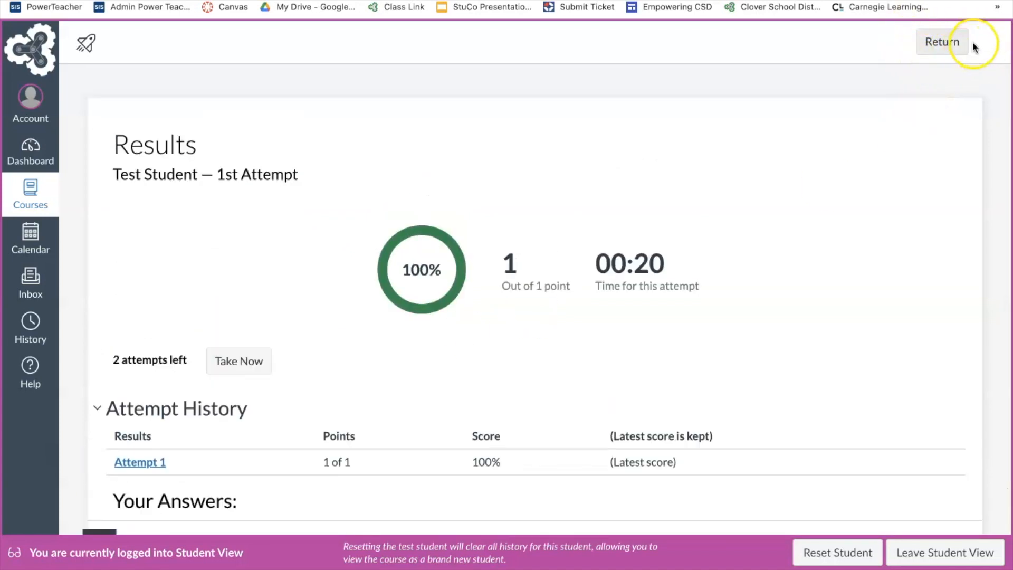
left_click(939, 45)
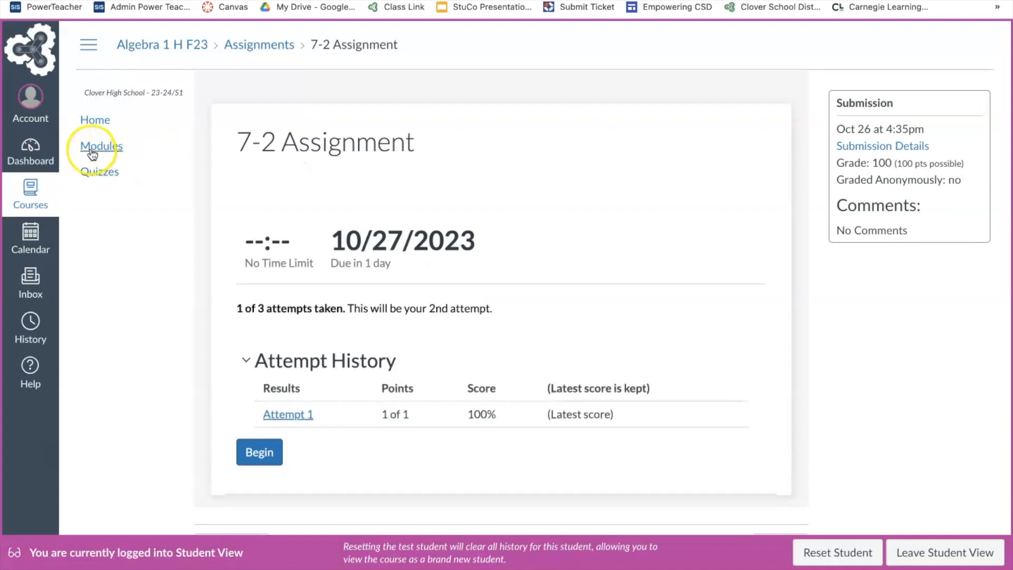
left_click(95, 150)
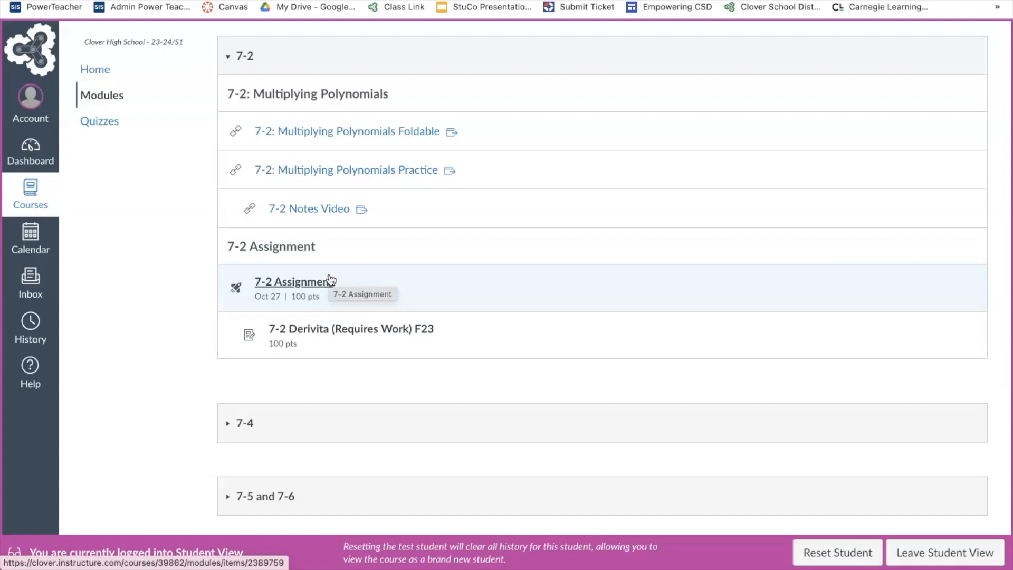
Take the 7-2 Assignment quiz again, answering with 7-2 Area and Perimeter Task Cards, and submit the attempt.
left_click(331, 281)
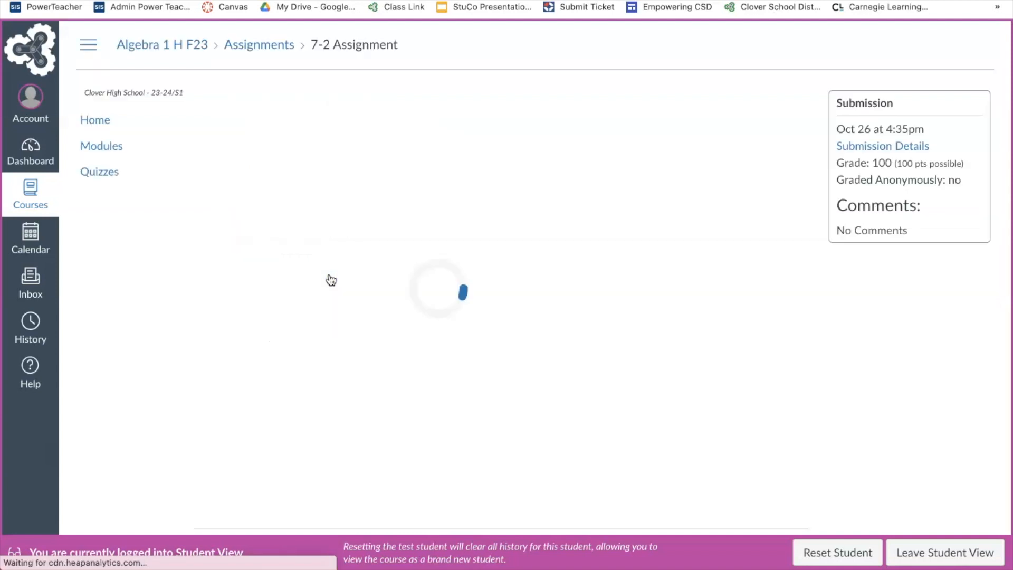
left_click(266, 454)
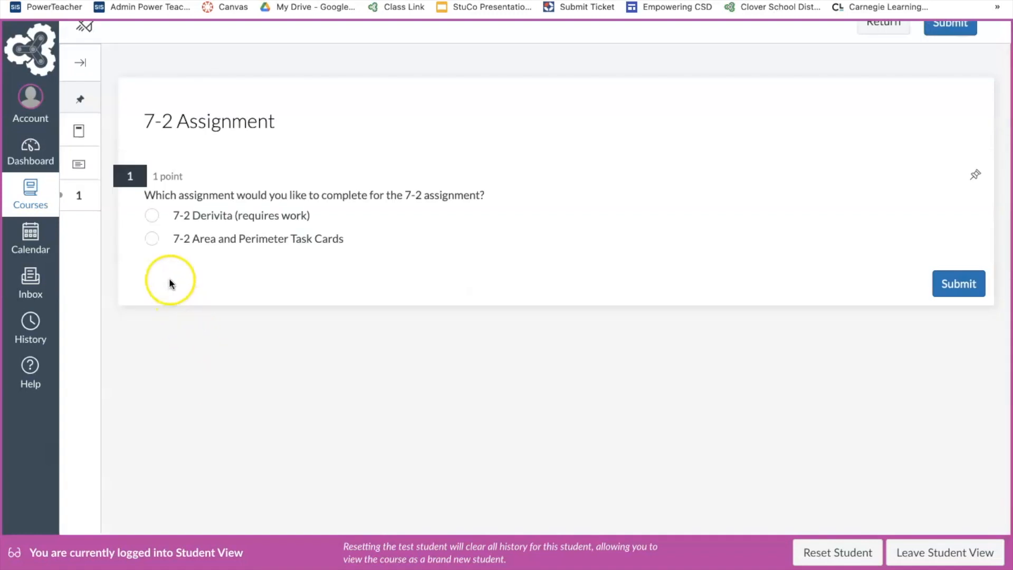
left_click(151, 239)
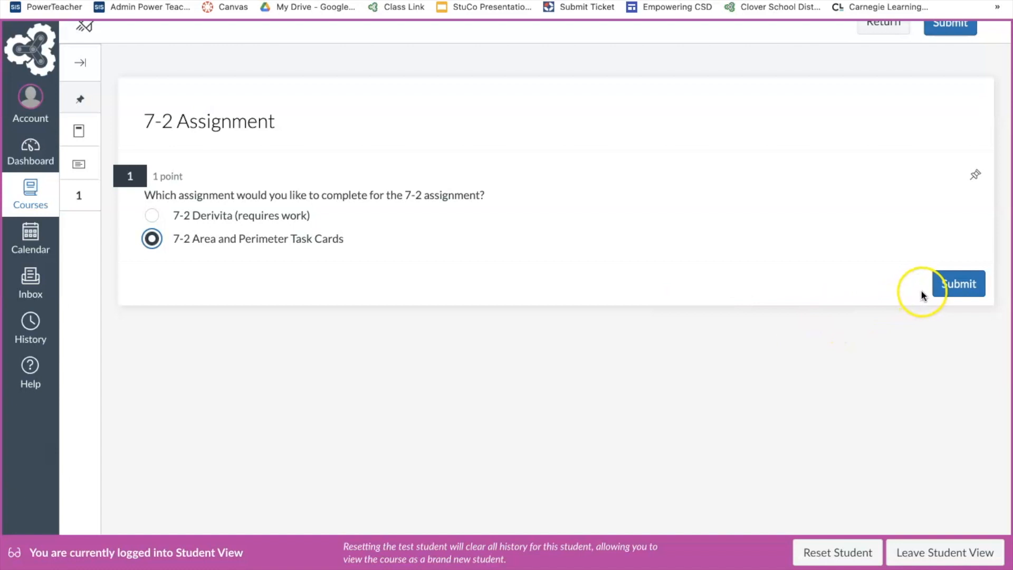
left_click(957, 285)
left_click(650, 341)
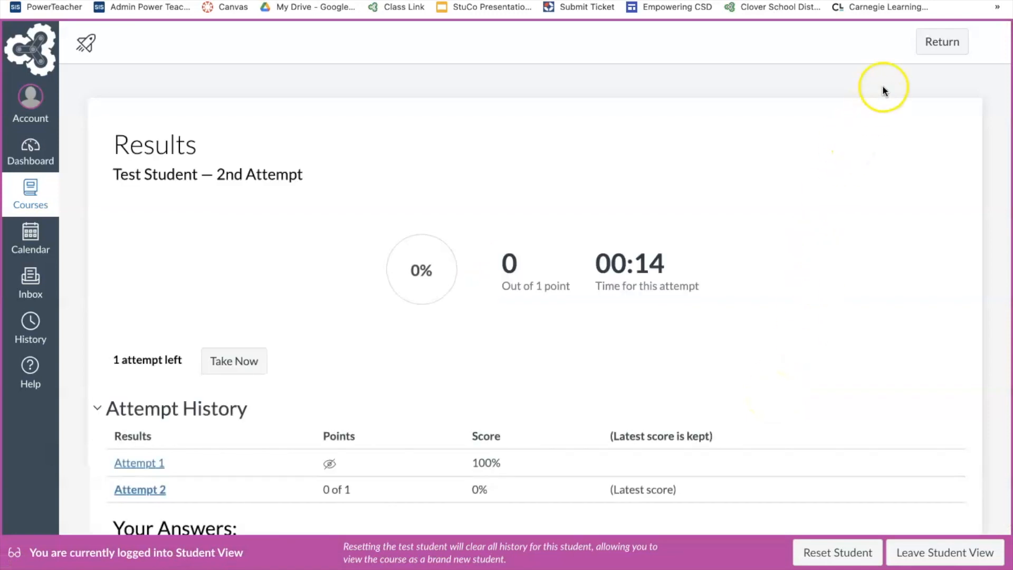
Leave the second attempt's results and check the assignment released under 7-2 Assignment in the course modules.
left_click(949, 44)
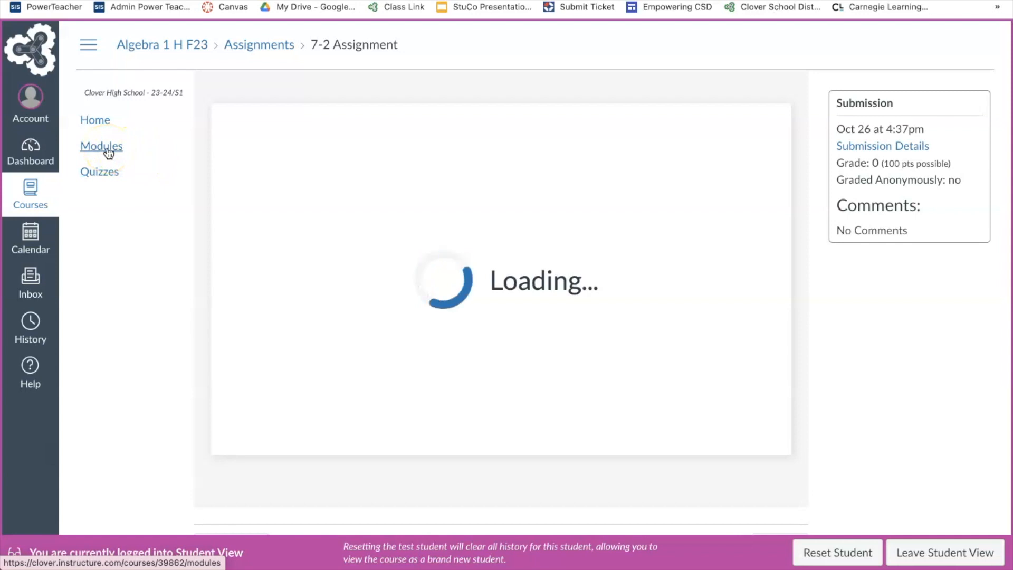
left_click(108, 153)
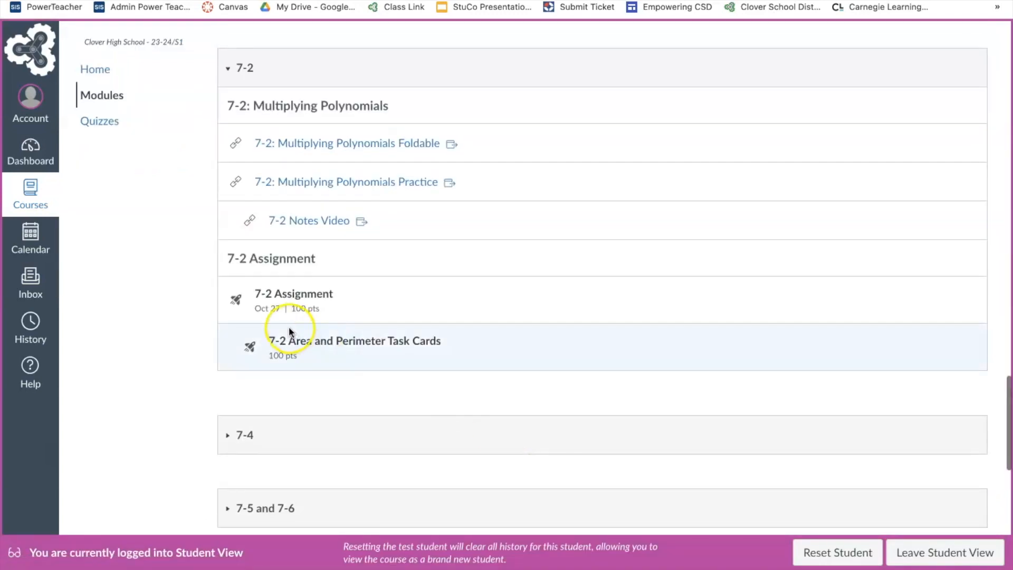
left_click(291, 343)
left_click(377, 344)
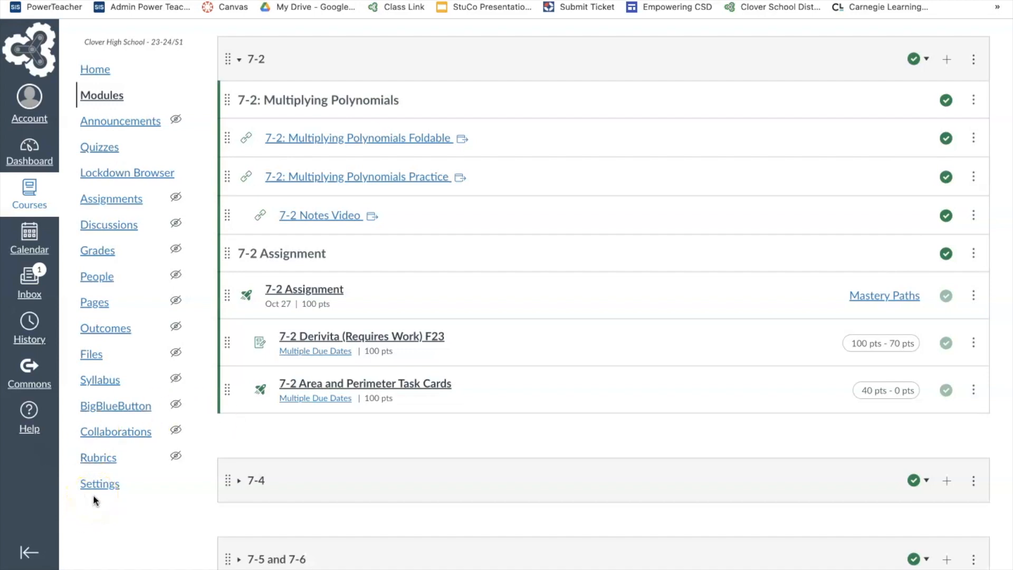
Open the Algebra 1 H F23 course settings and update the course details with Mastery Paths enabled.
left_click(99, 486)
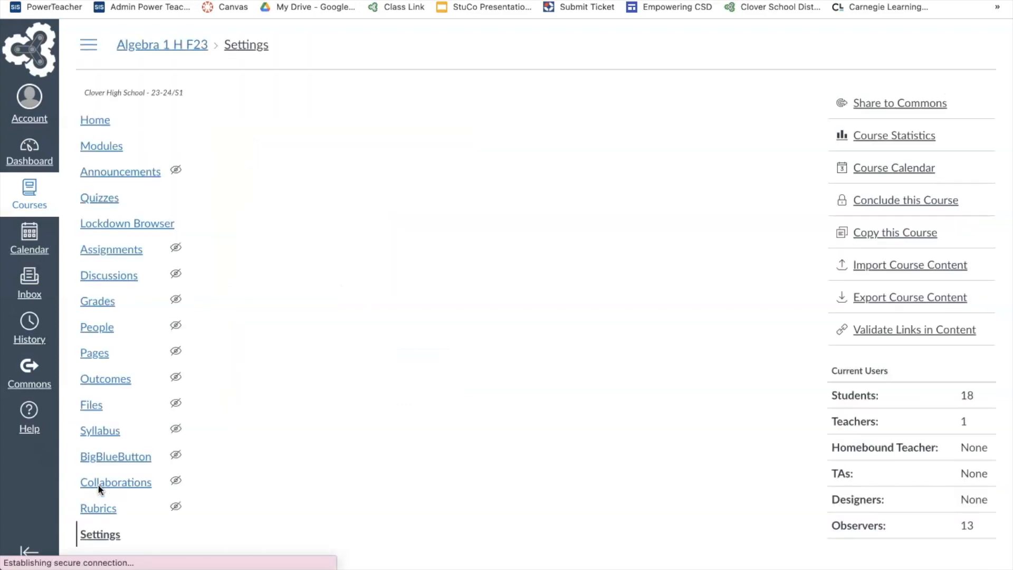
scroll(373, 442, "down", 8)
scroll(373, 442, "down", 8)
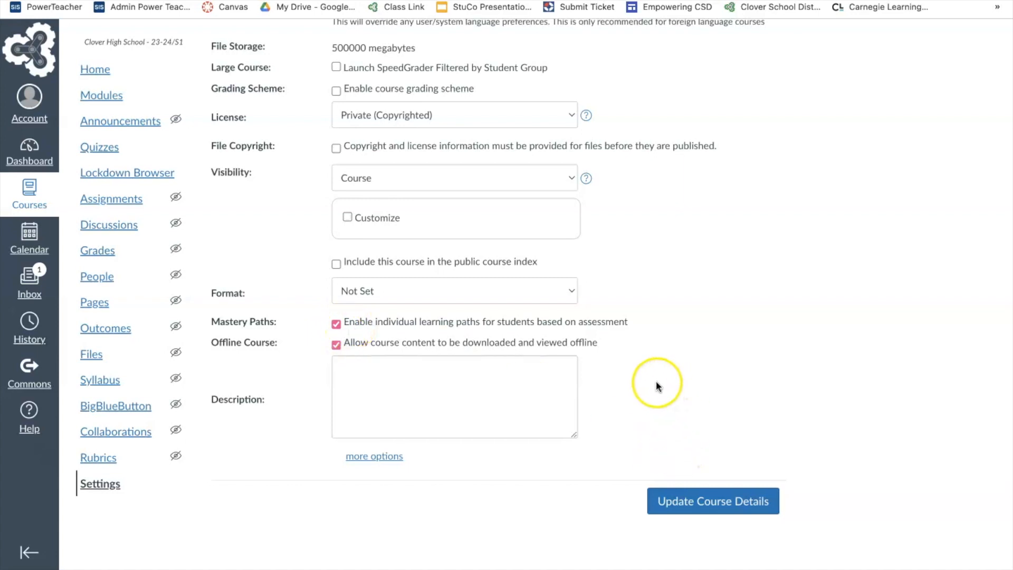
left_click(720, 503)
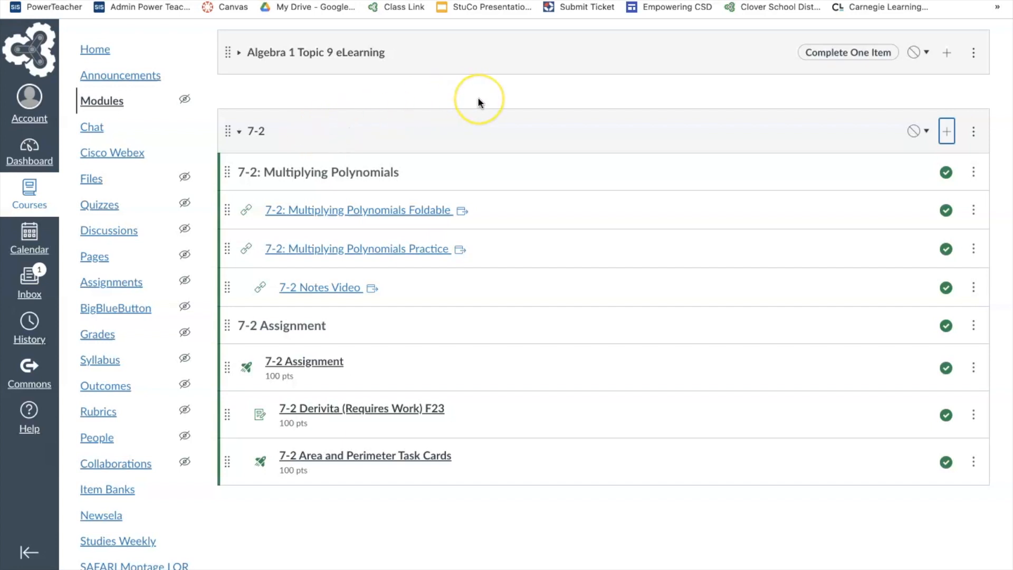
left_click(946, 132)
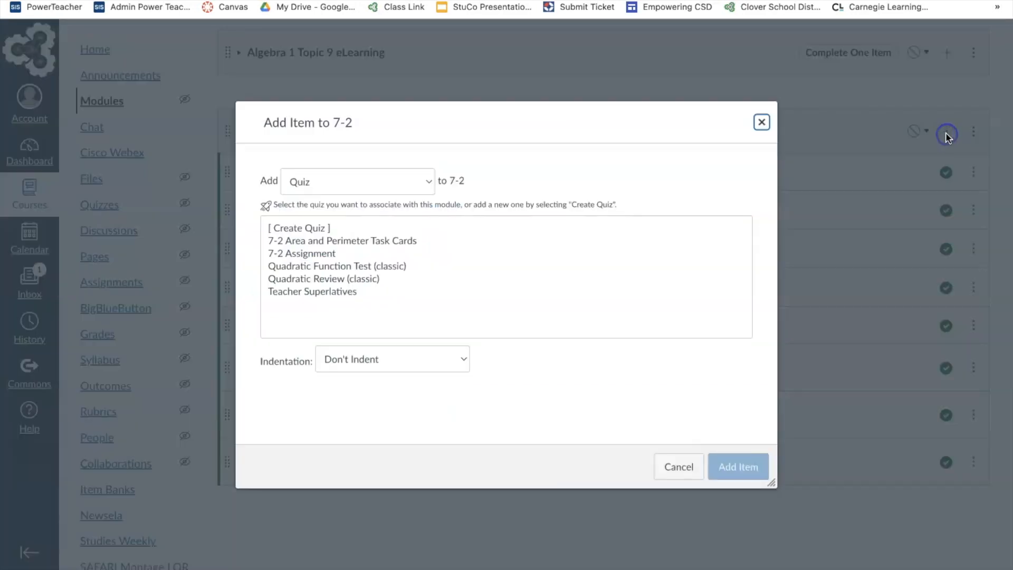
left_click(309, 185)
left_click(311, 183)
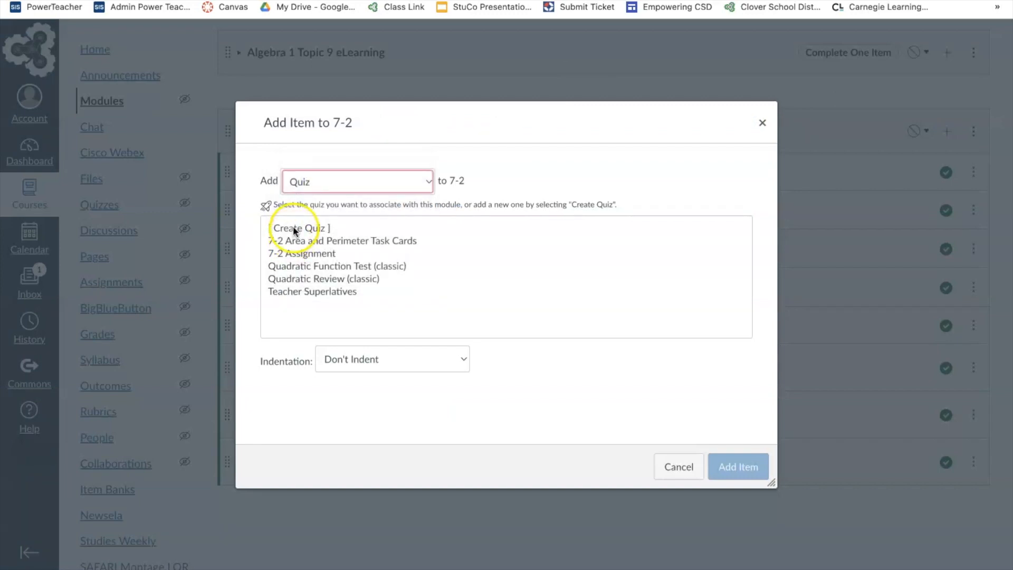
left_click(680, 471)
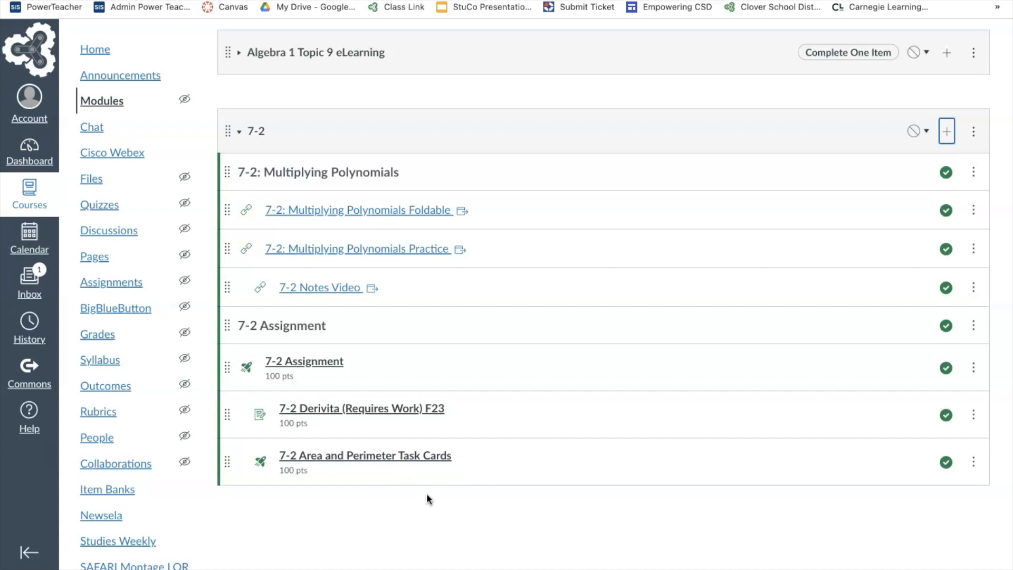
Open the 7-2 Derivita (Requires Work) F23 assignment from the 7-2 module and edit its settings.
left_click(414, 406)
left_click(401, 409)
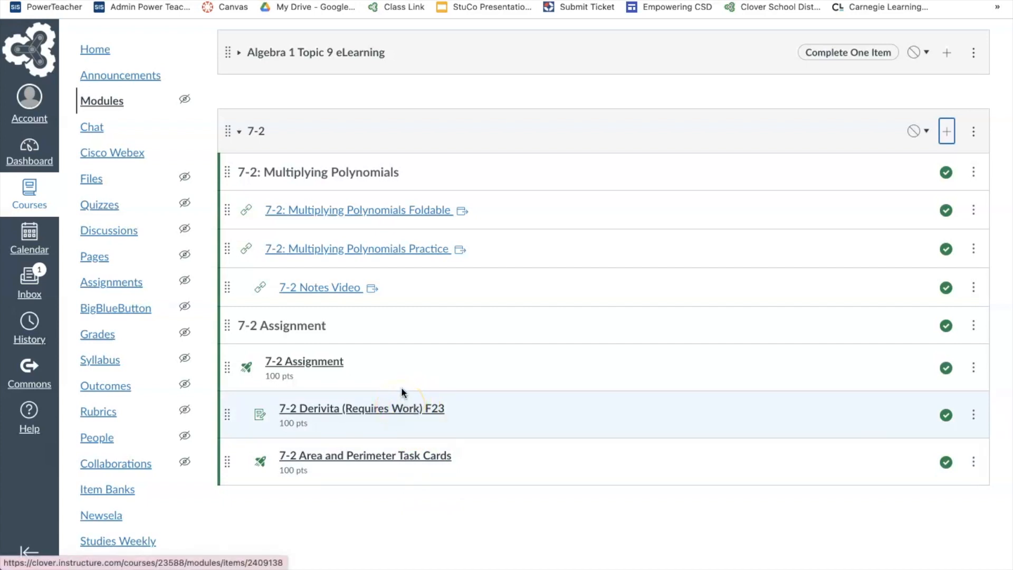
left_click(331, 411)
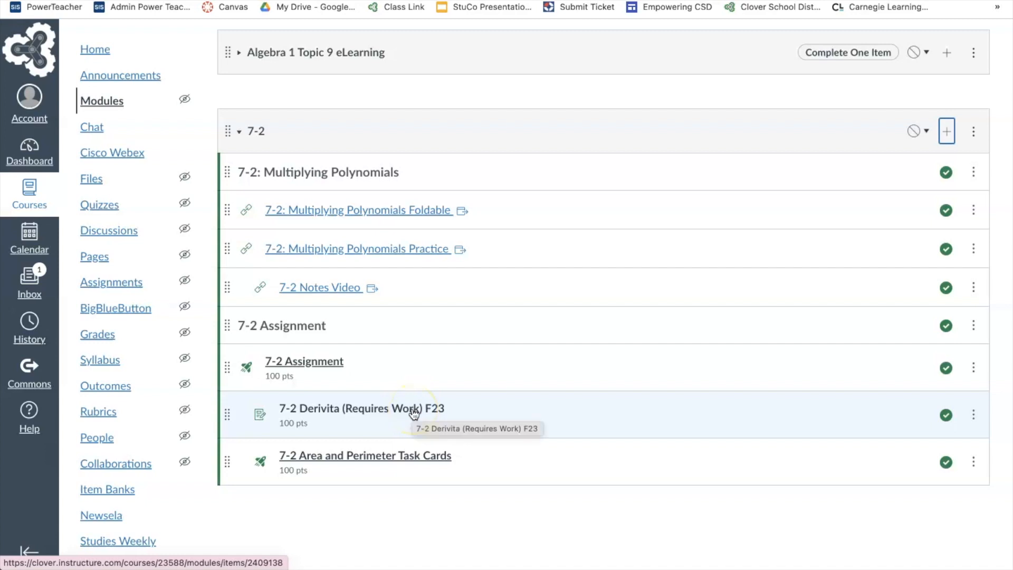
left_click(415, 414)
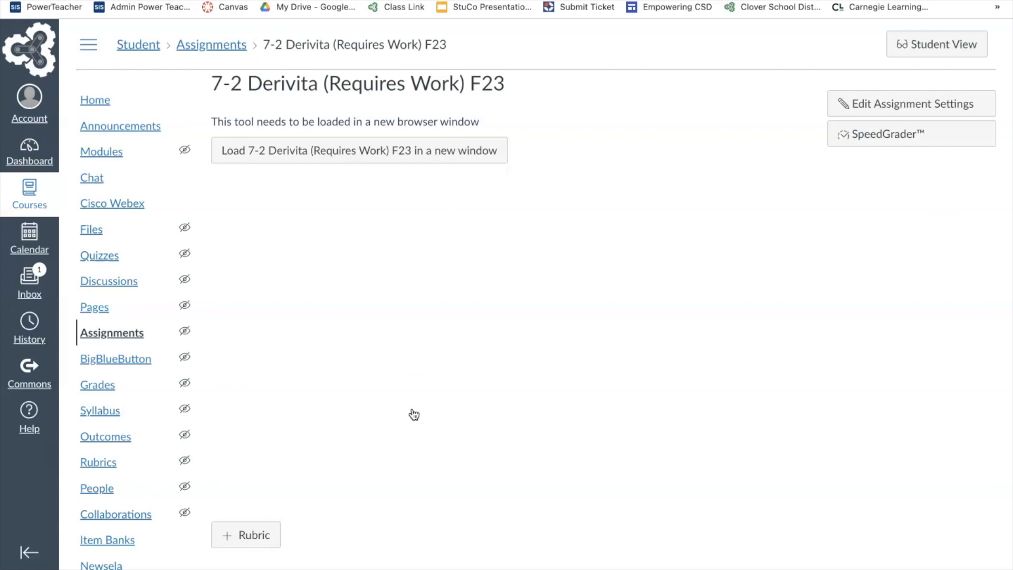
left_click(886, 104)
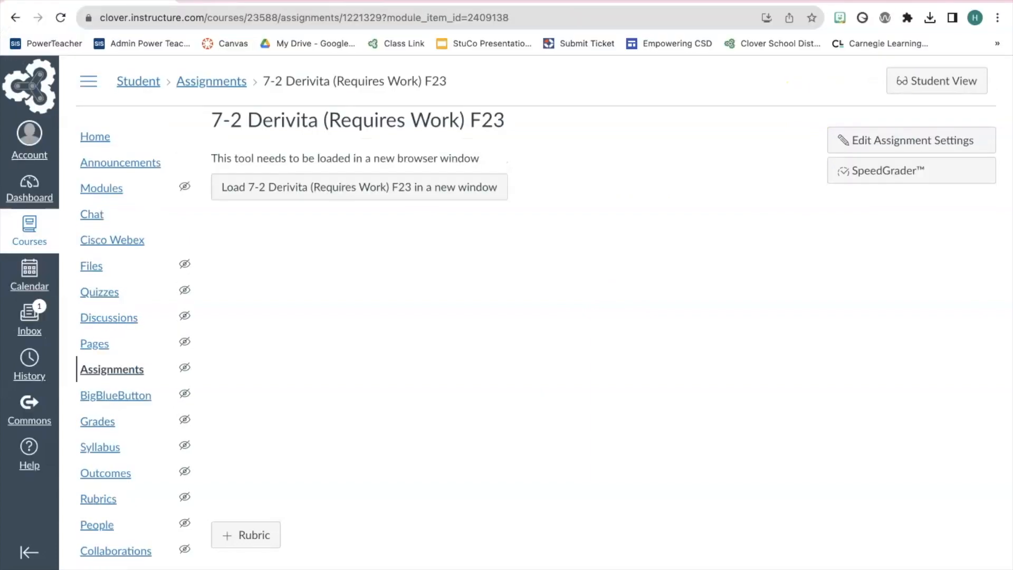
left_click(863, 138)
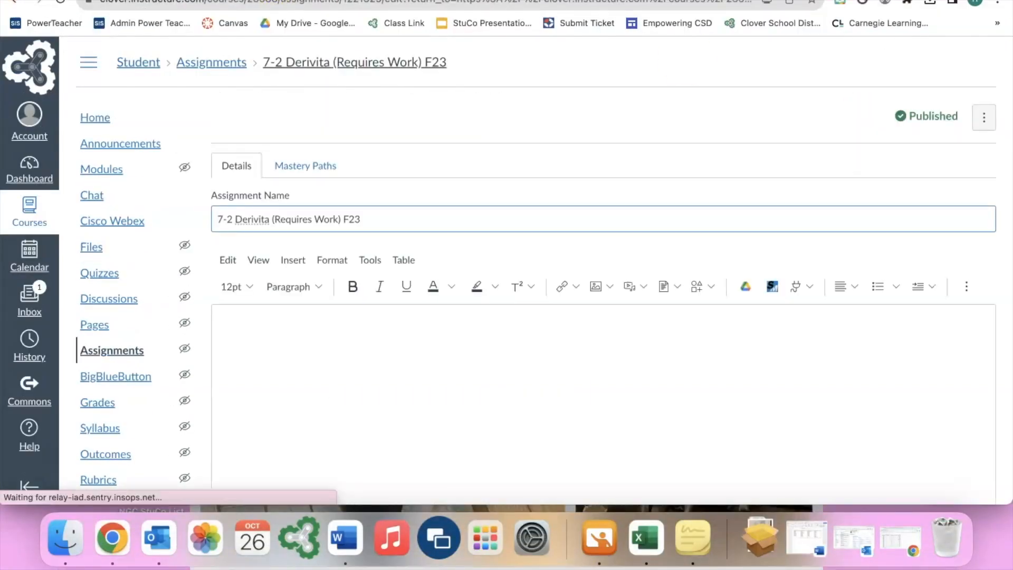
Remove Everyone from the Derivita assignment's assignees and assign it to Mastery Paths.
scroll(446, 355, "down", 2)
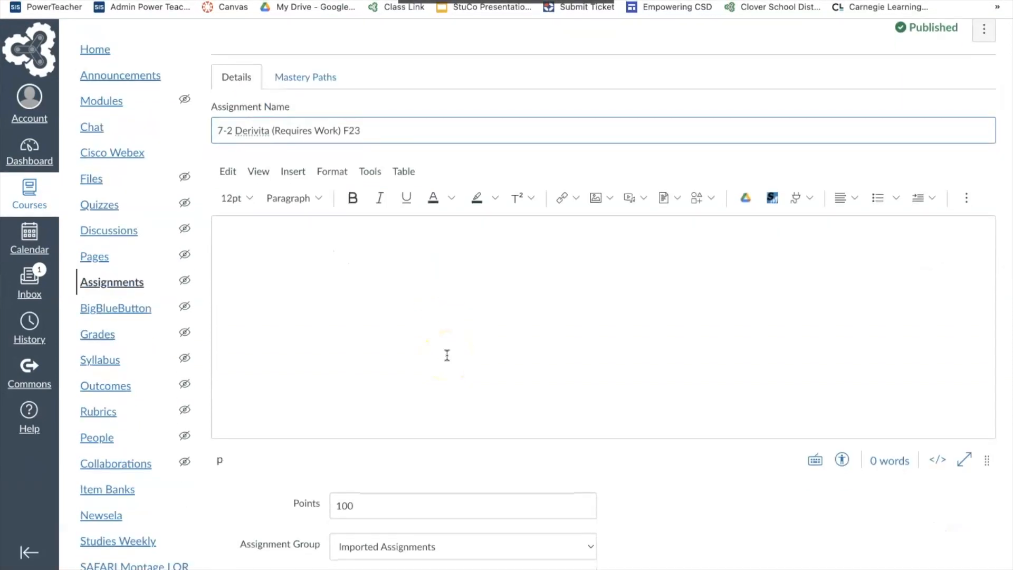
scroll(474, 399, "down", 1)
scroll(475, 399, "down", 5)
scroll(474, 399, "down", 7)
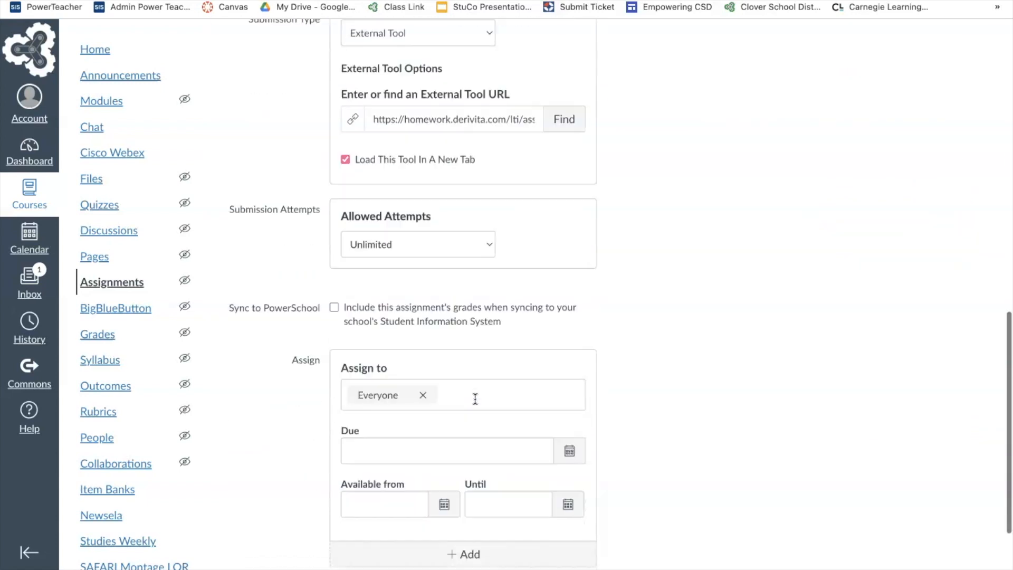
scroll(475, 399, "down", 2)
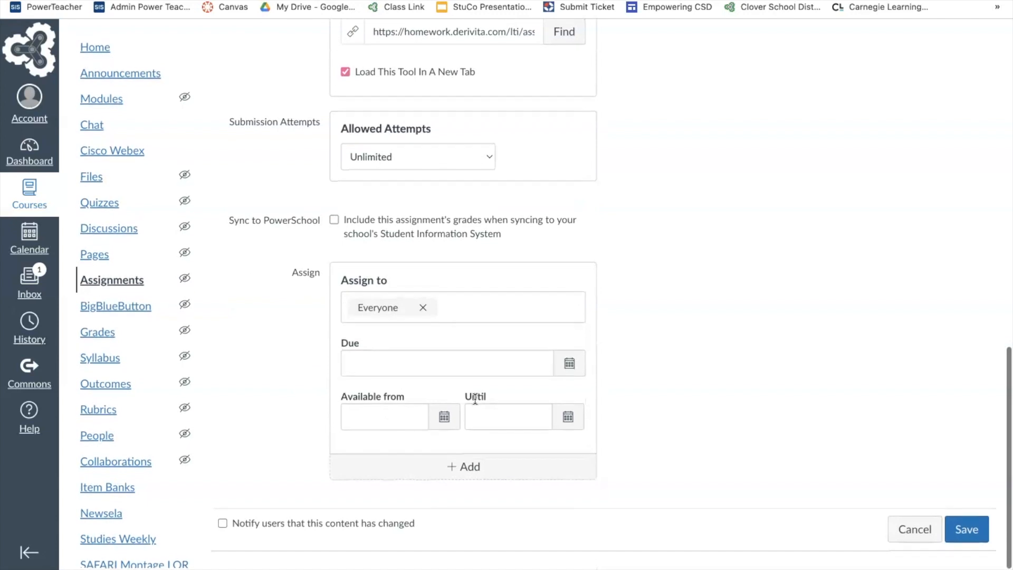
left_click(427, 312)
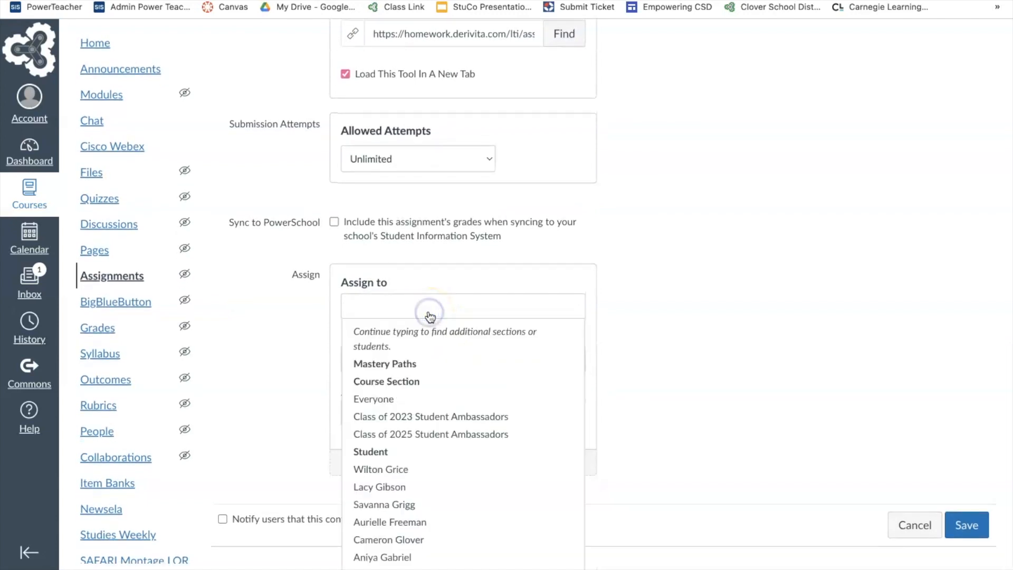
left_click(422, 357)
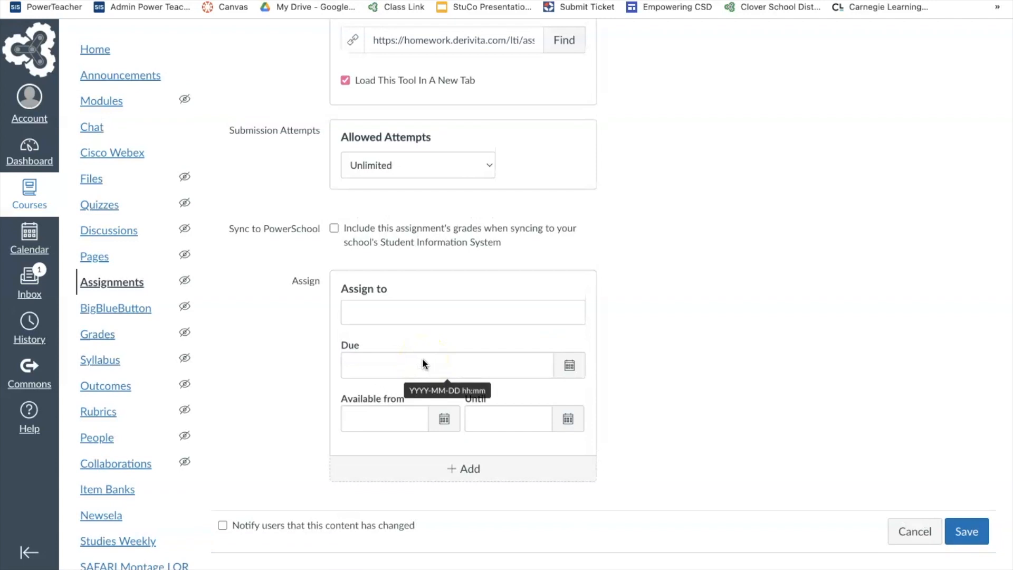
left_click(409, 312)
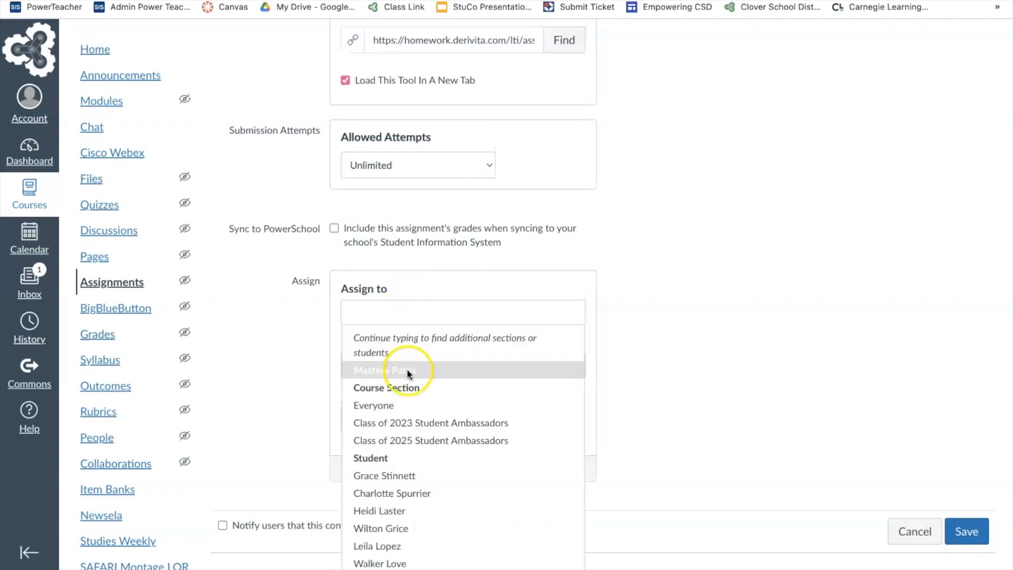
left_click(406, 371)
left_click(397, 300)
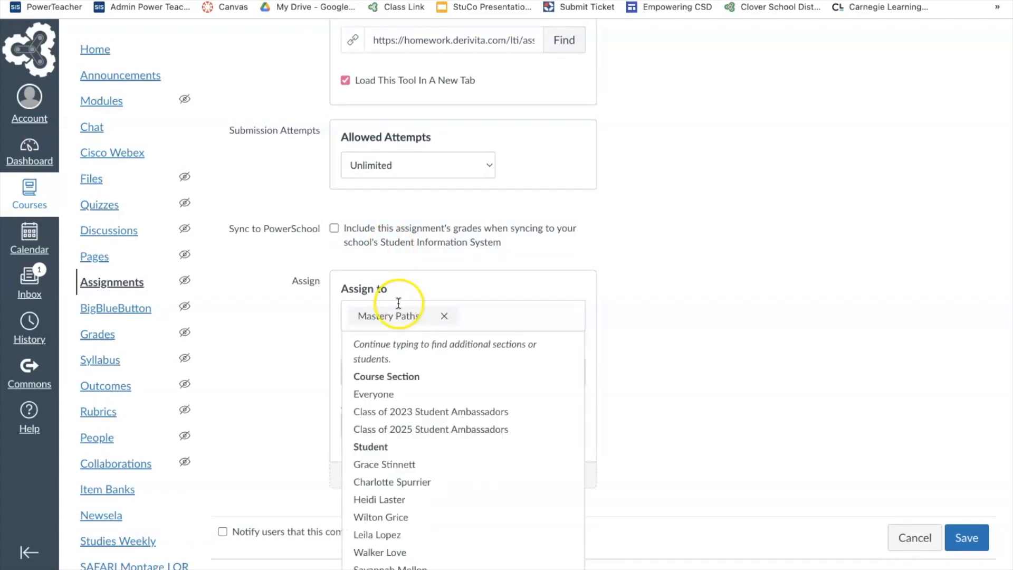
left_click(918, 511)
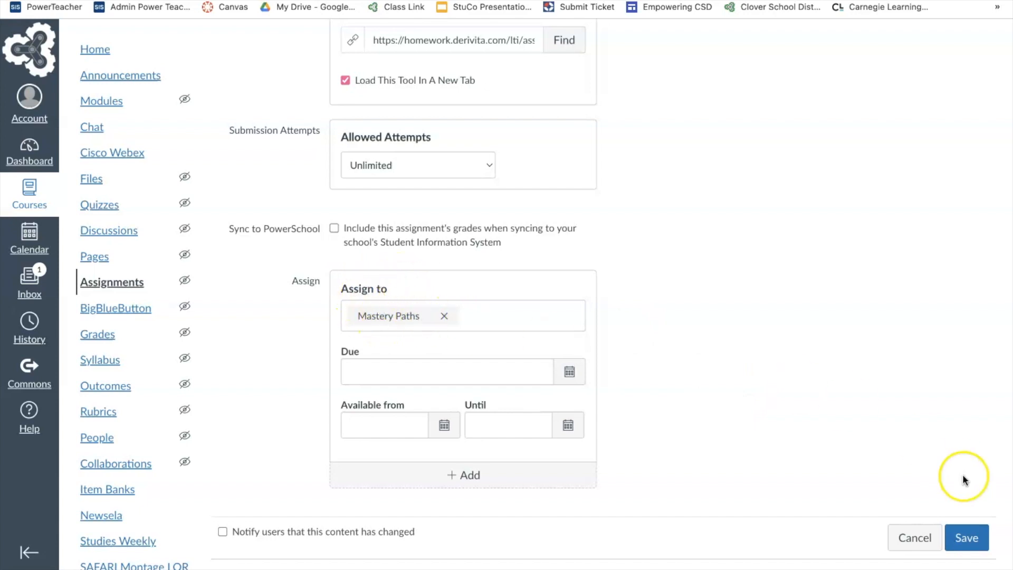
Save the 7-2 Derivita assignment without including the remaining sections, and return to the 7-2 module.
left_click(961, 536)
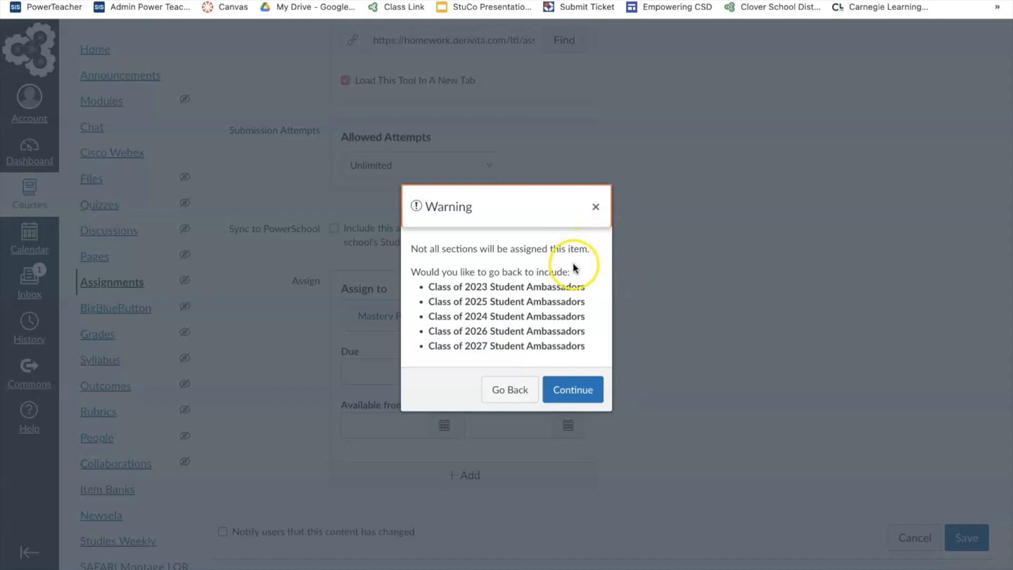
left_click(572, 393)
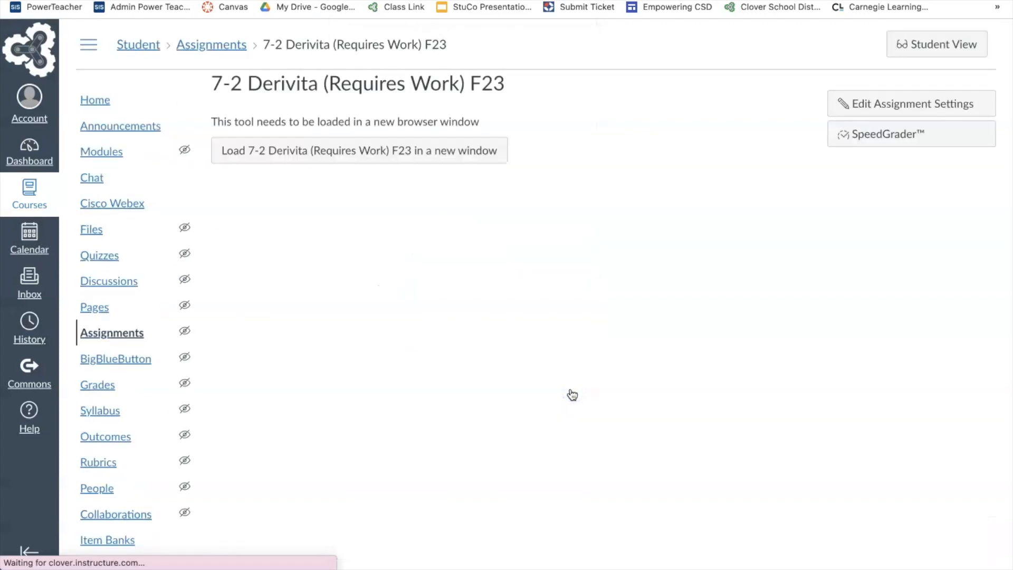
left_click(102, 151)
scroll(526, 404, "down", 8)
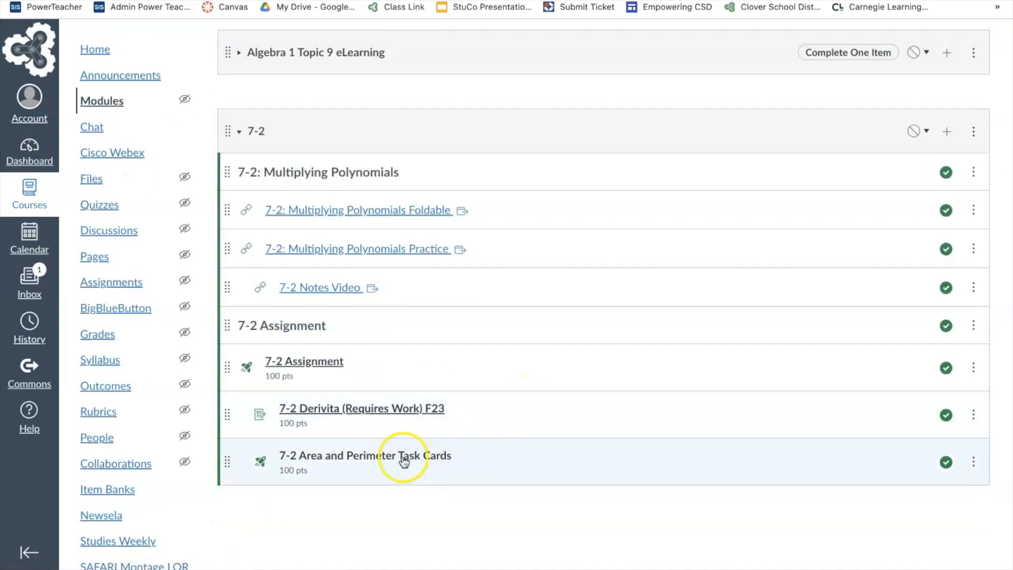
Change the 7-2 Area and Perimeter Task Cards assignee from Everyone to Mastery Paths, and save without including the remaining sections.
left_click(404, 457)
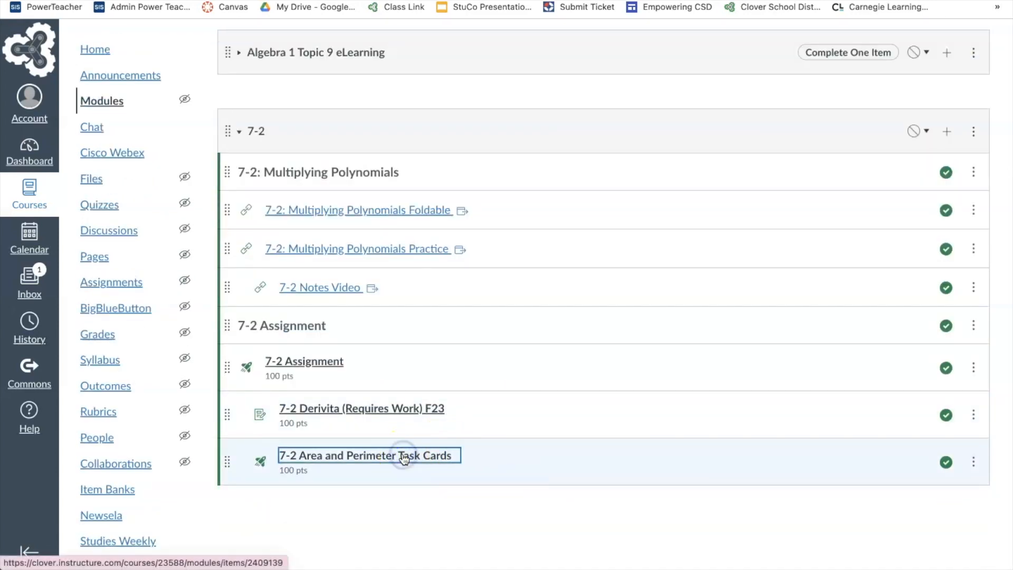
scroll(472, 352, "down", 7)
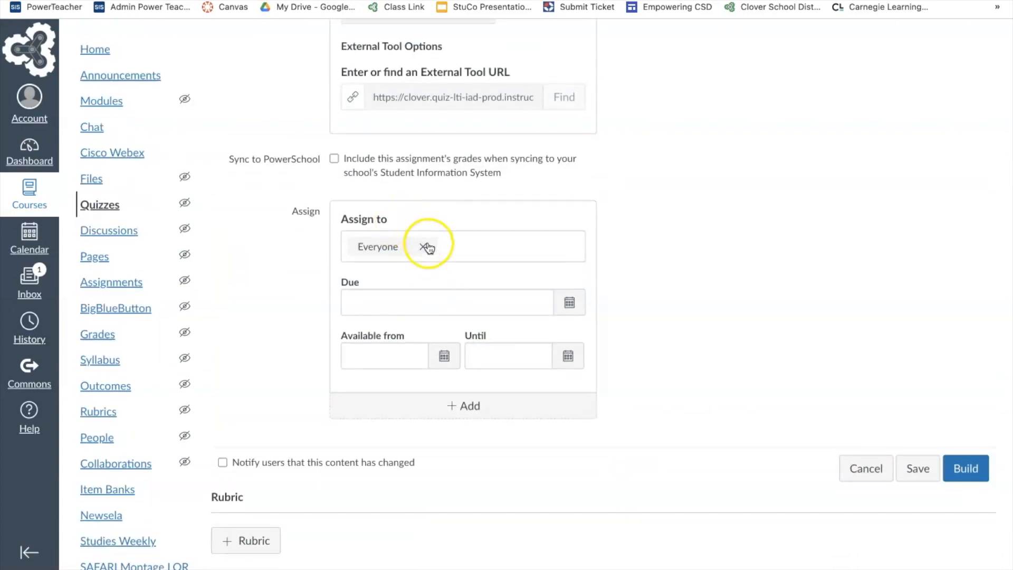
left_click(425, 247)
left_click(414, 270)
left_click(412, 249)
left_click(403, 294)
left_click(407, 229)
left_click(705, 349)
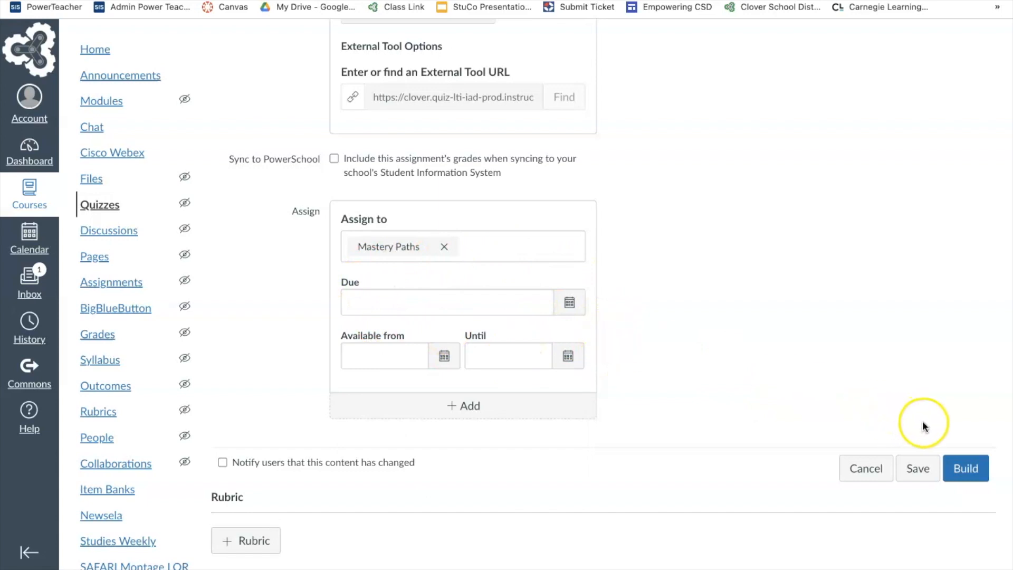
left_click(914, 471)
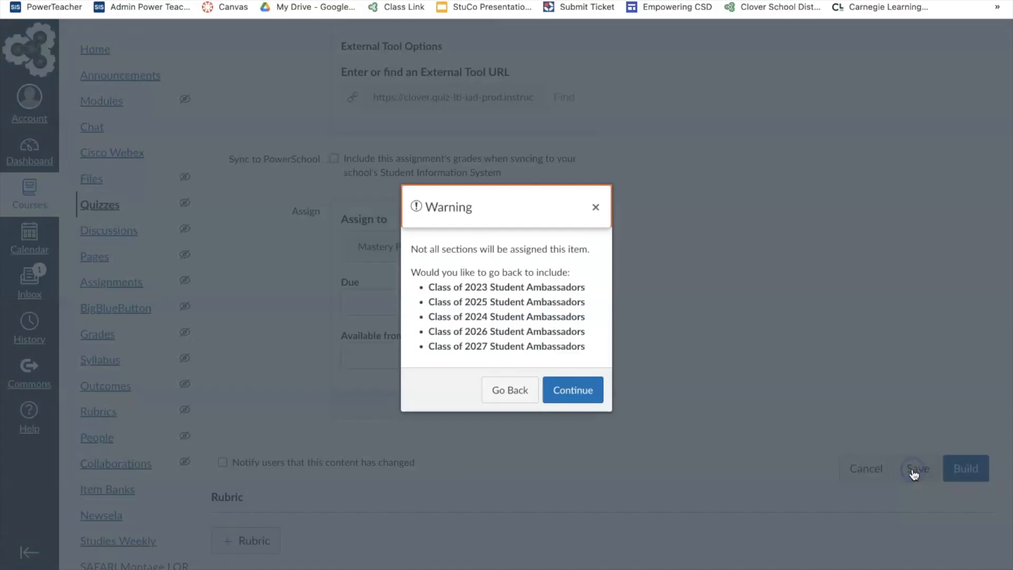
left_click(574, 392)
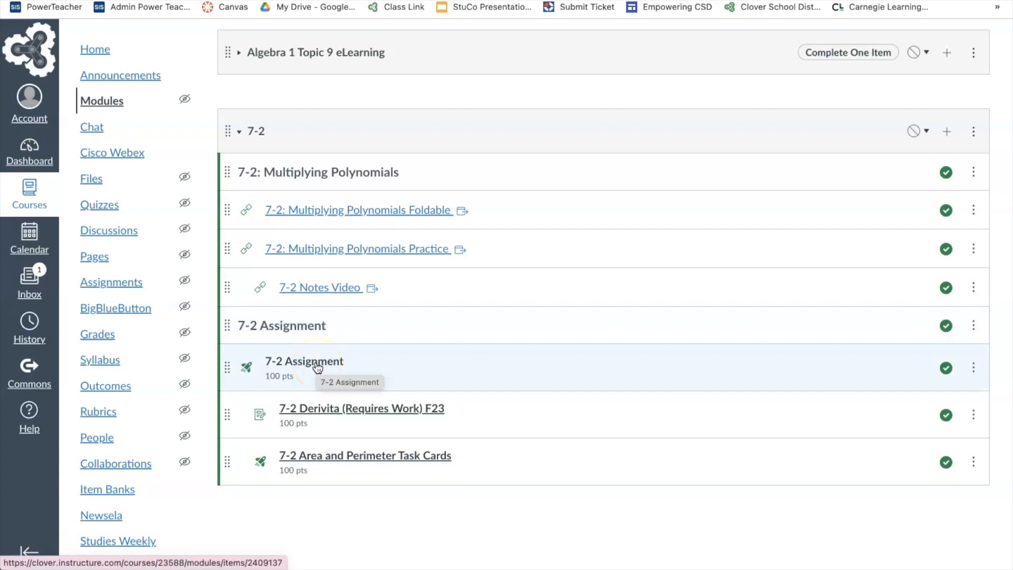
Open the 7-2 Assignment quiz from the module, review its assignment details, and show its Mastery Paths score ranges.
left_click(316, 365)
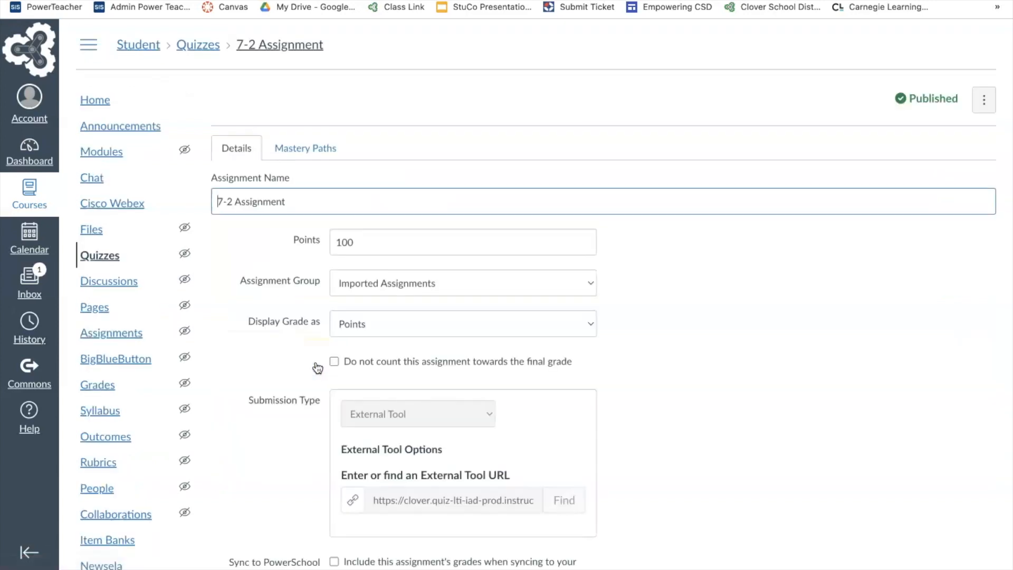
scroll(317, 365, "down", 8)
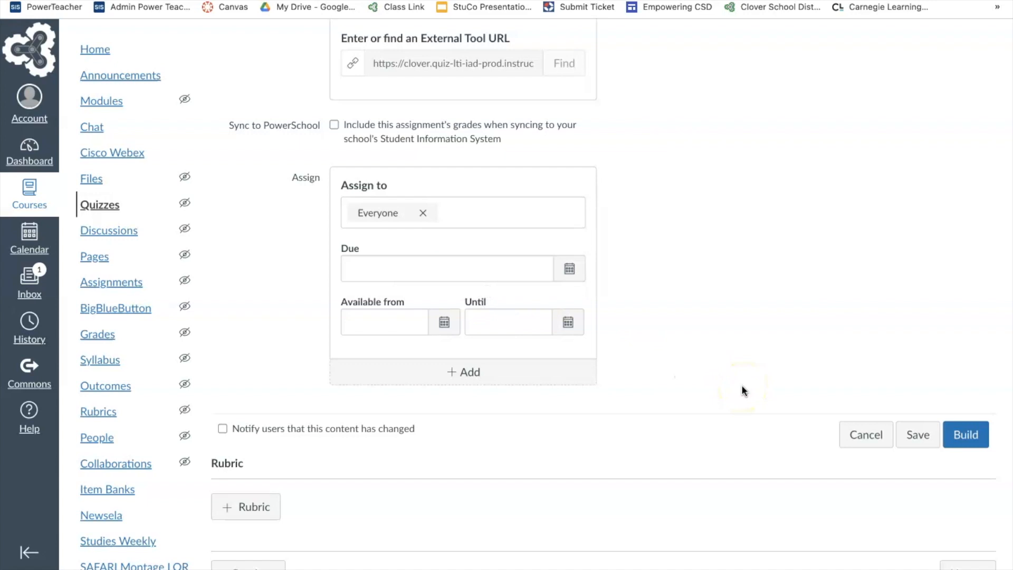
scroll(742, 390, "up", 5)
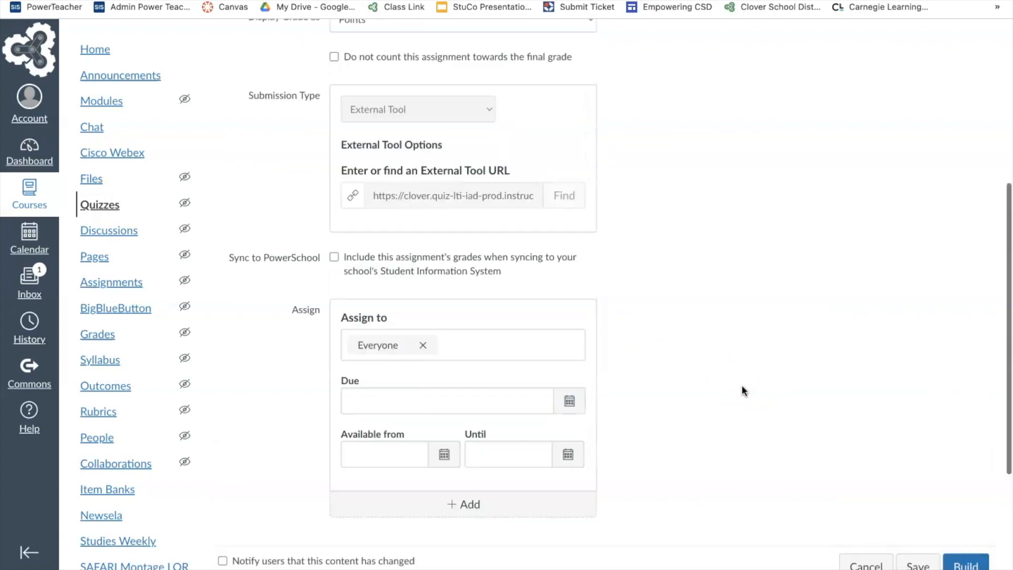
scroll(742, 387, "up", 4)
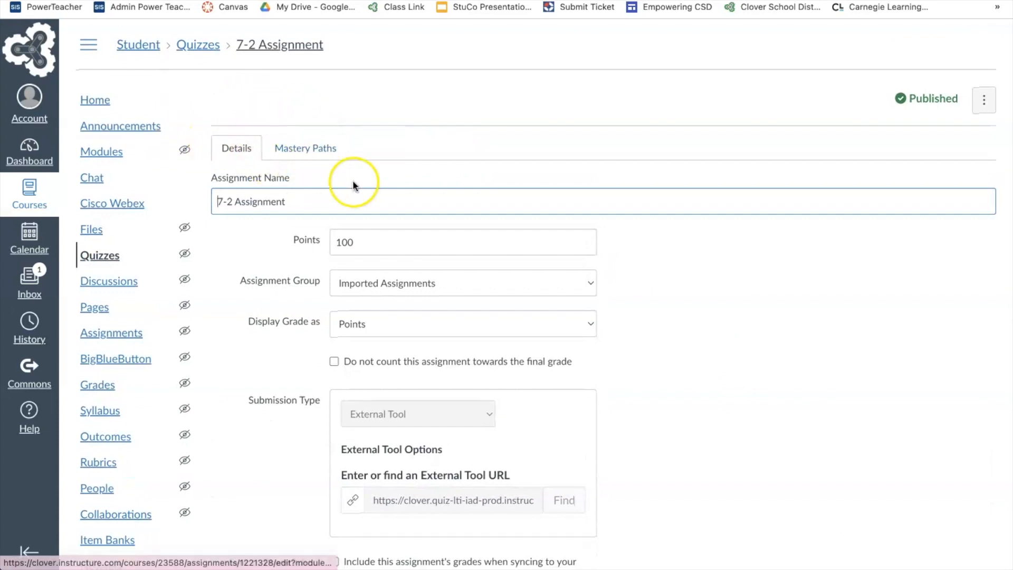
left_click(310, 150)
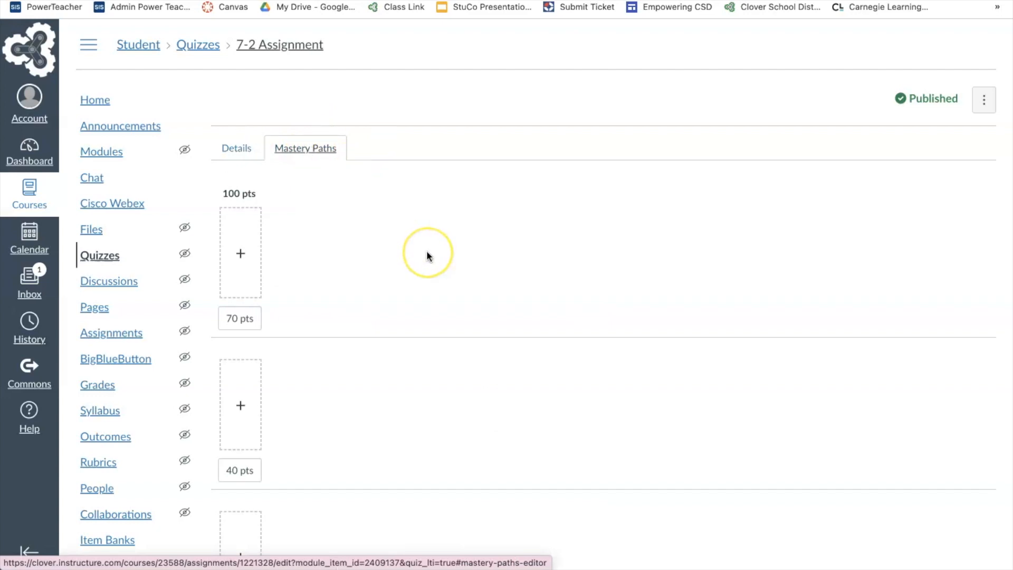
scroll(428, 253, "down", 3)
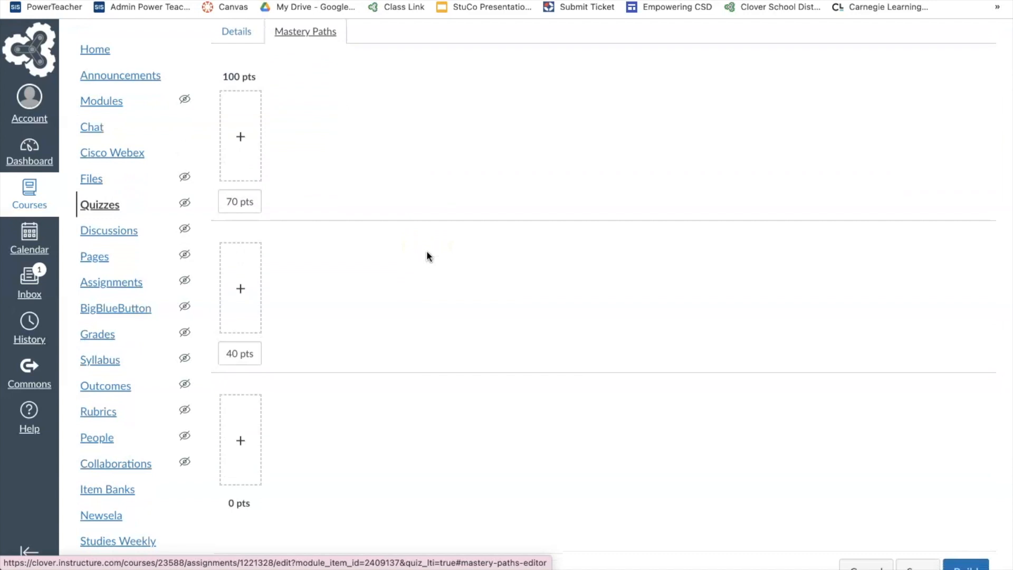
scroll(426, 250, "up", 1)
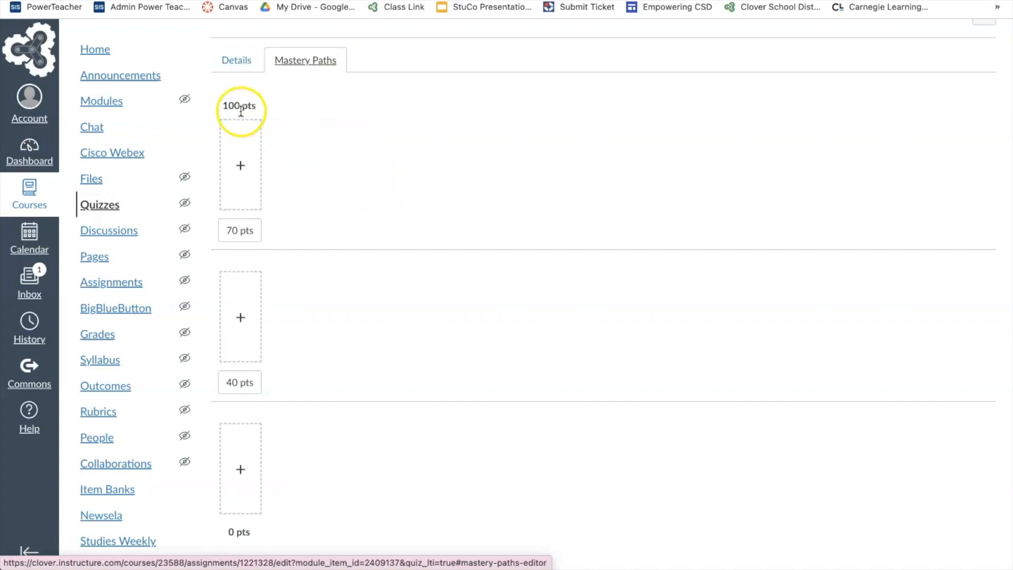
Find the 7-2 items and add 7-2 Derivita (Requires Work) F23 to the 100 to 70 pts range.
left_click(246, 167)
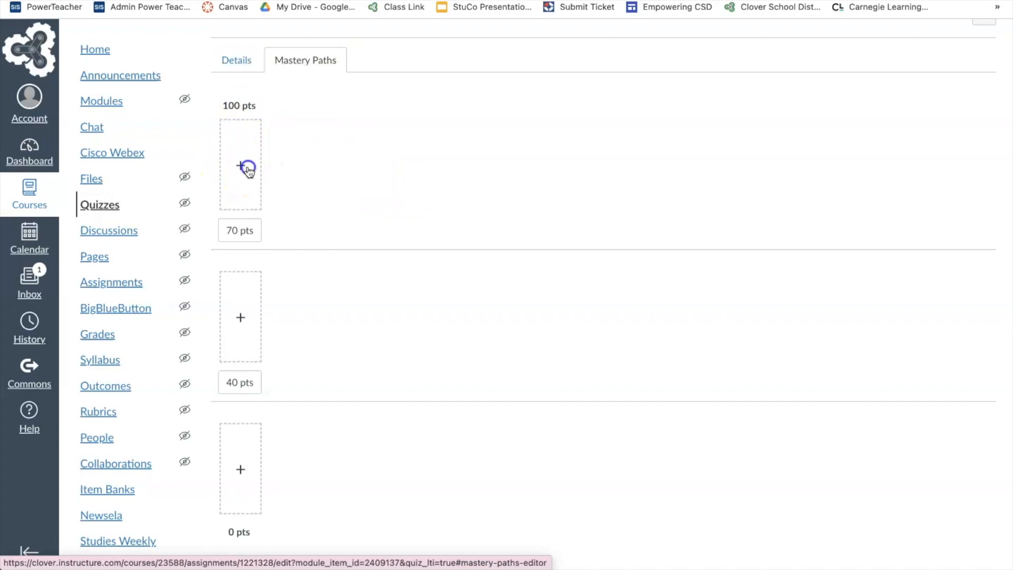
left_click(421, 242)
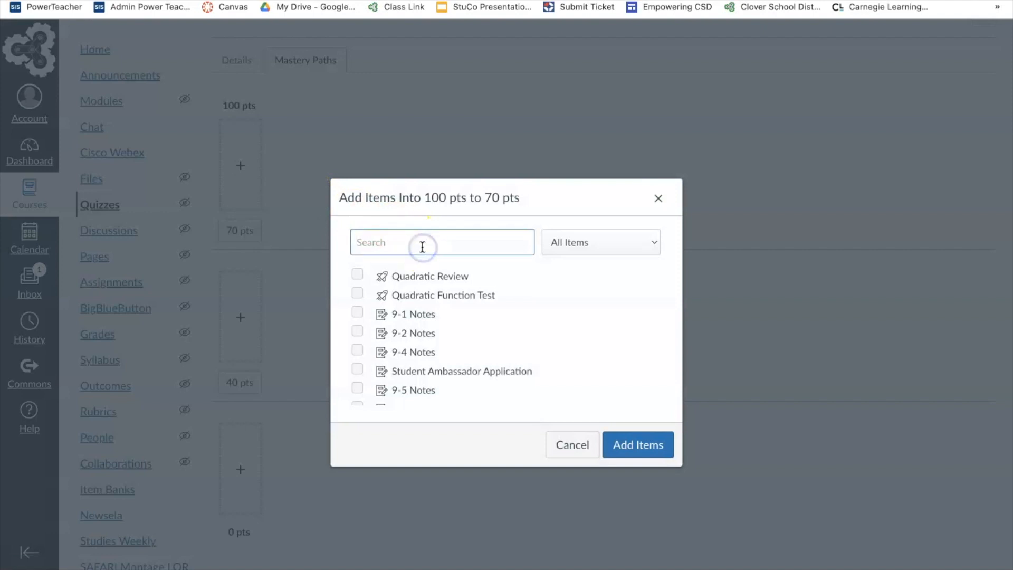
type("7-2")
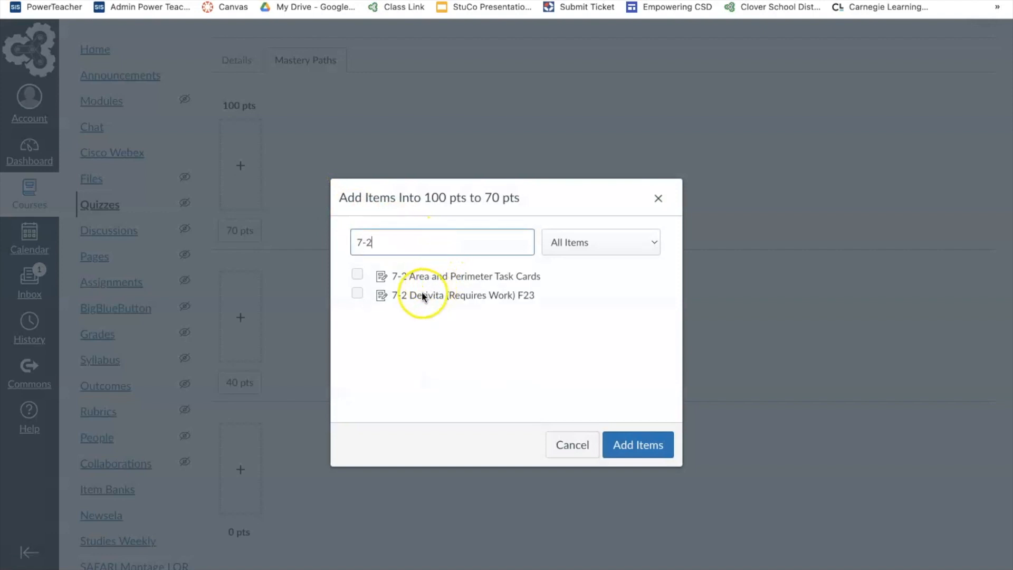
left_click(357, 293)
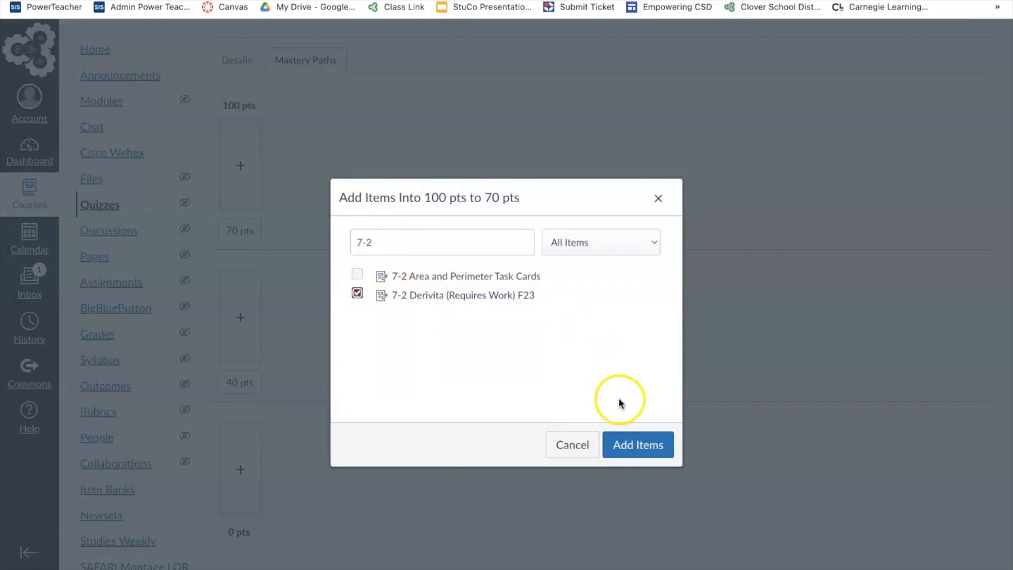
left_click(633, 442)
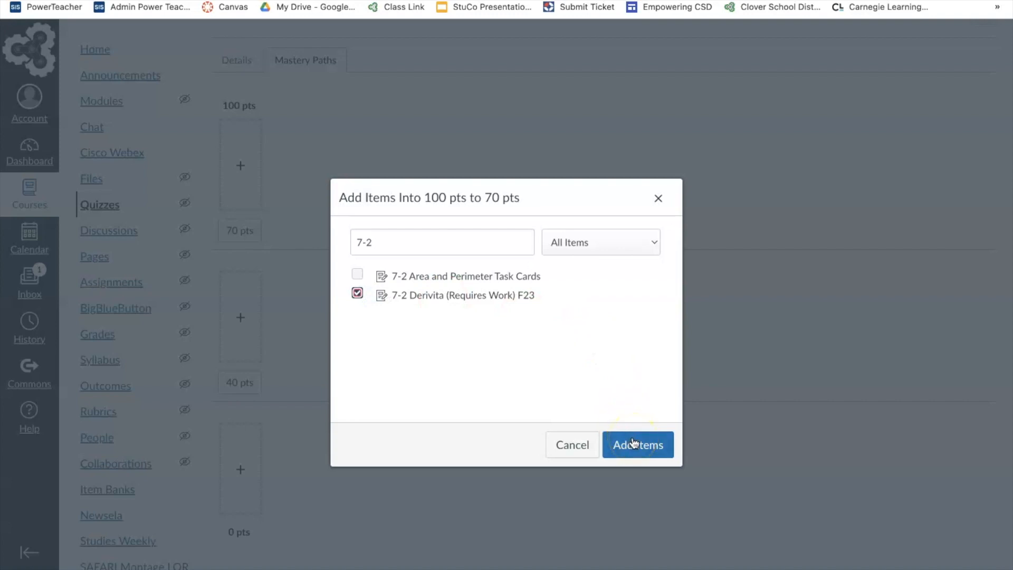
left_click(633, 442)
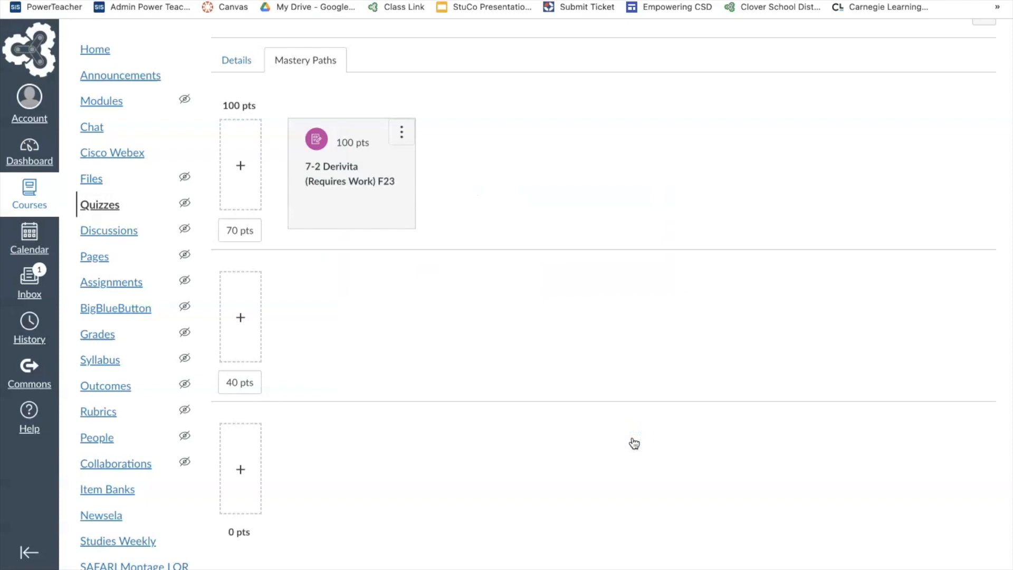
Find the 7-2 items and add 7-2 Area and Perimeter Task Cards to the 40 to 0 pts range.
scroll(634, 443, "down", 2)
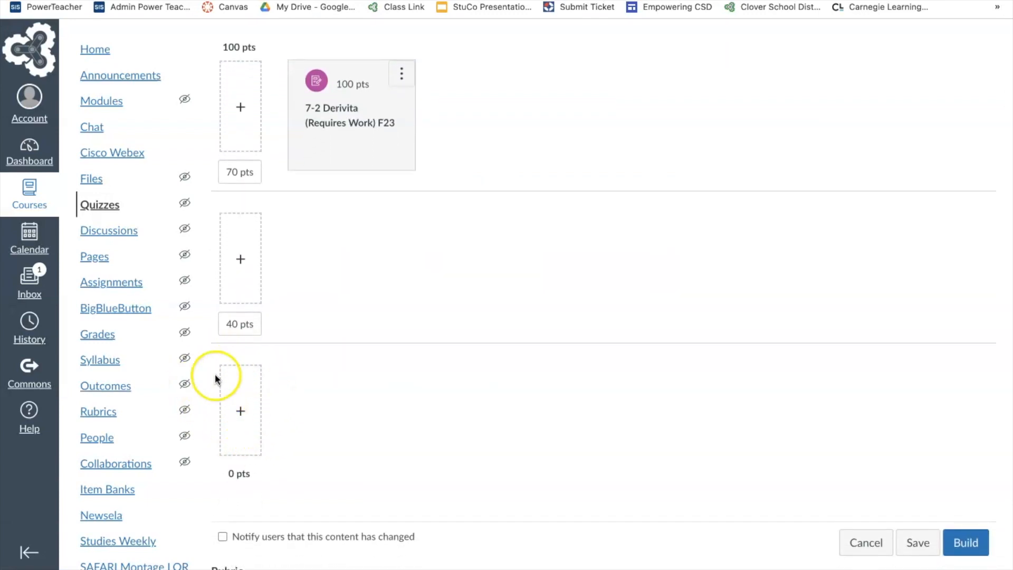
left_click(241, 409)
left_click(373, 241)
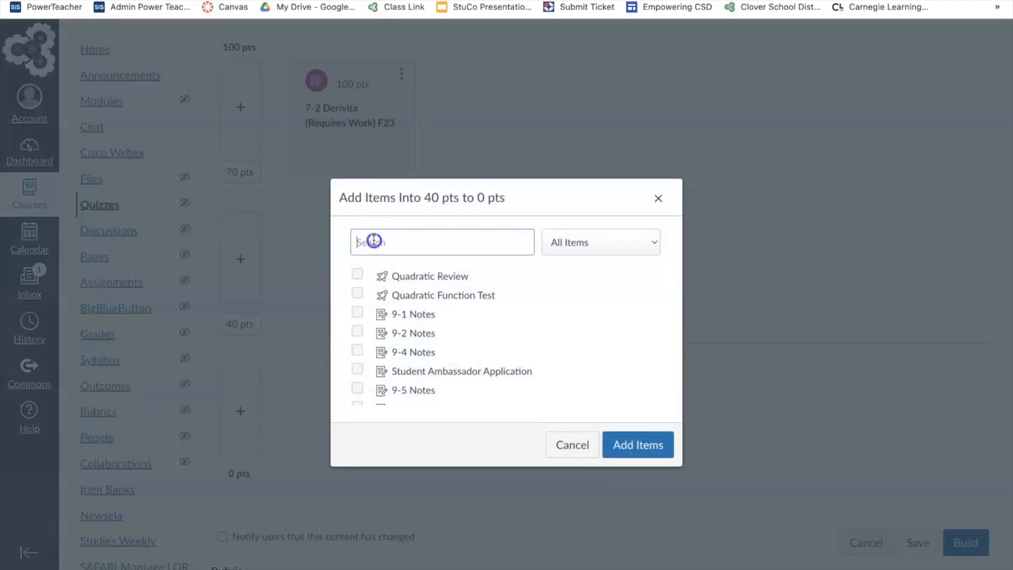
type("7-2")
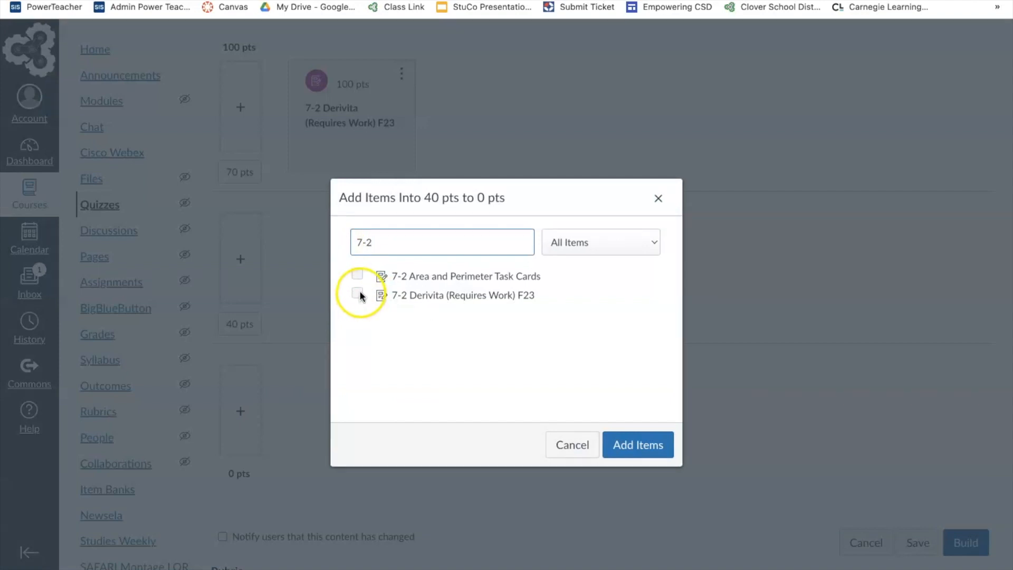
left_click(358, 274)
left_click(636, 446)
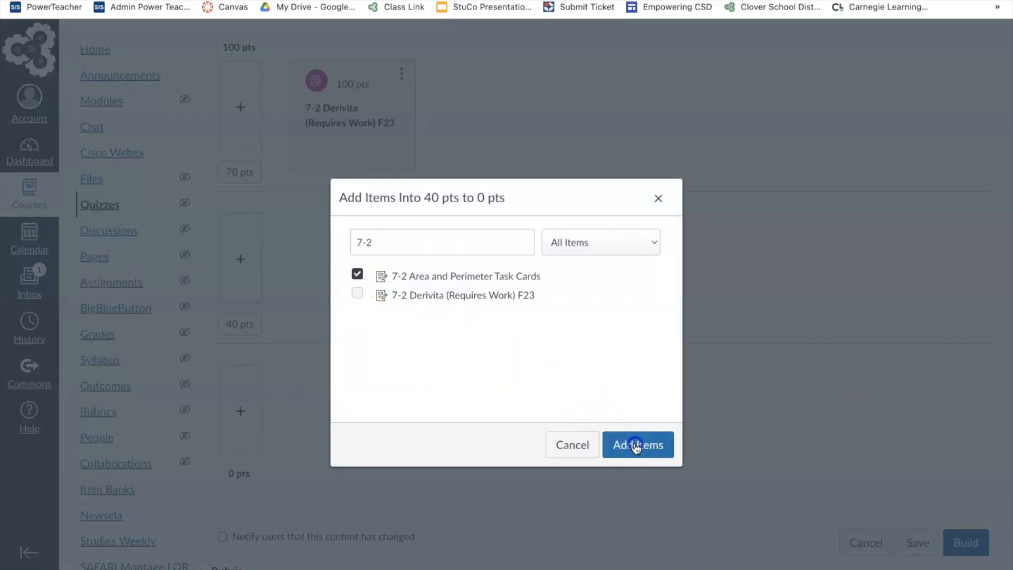
Review the assignments placed in the Mastery Paths score ranges and save the 7-2 Assignment quiz.
scroll(636, 448, "down", 1)
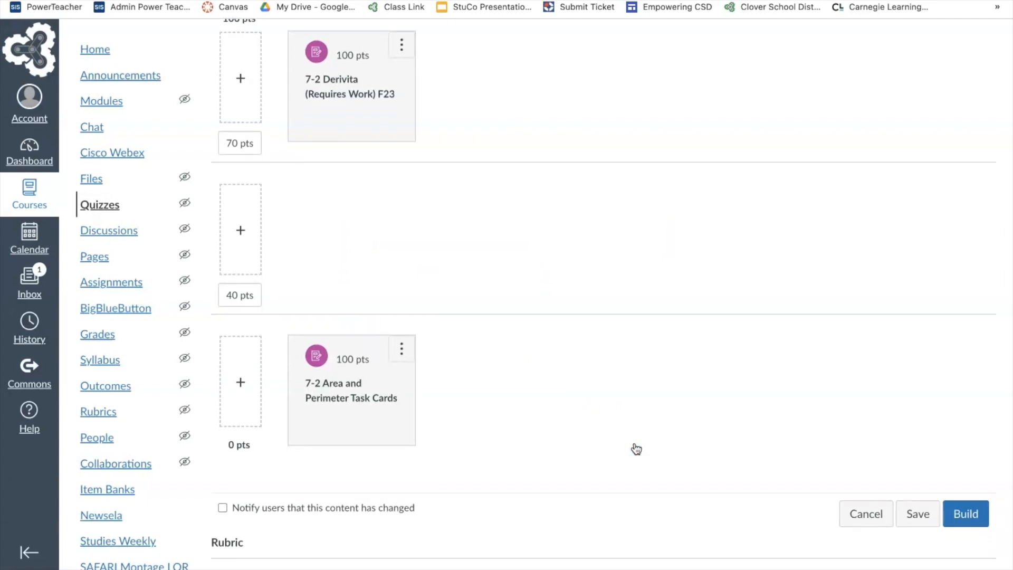
scroll(637, 448, "down", 4)
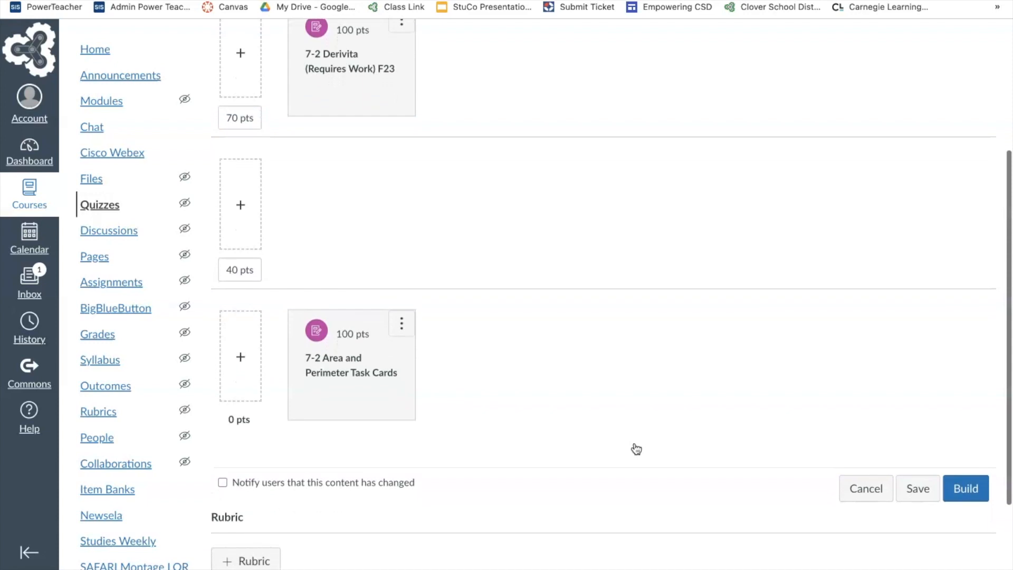
scroll(636, 448, "up", 4)
scroll(636, 448, "up", 4)
scroll(636, 448, "down", 3)
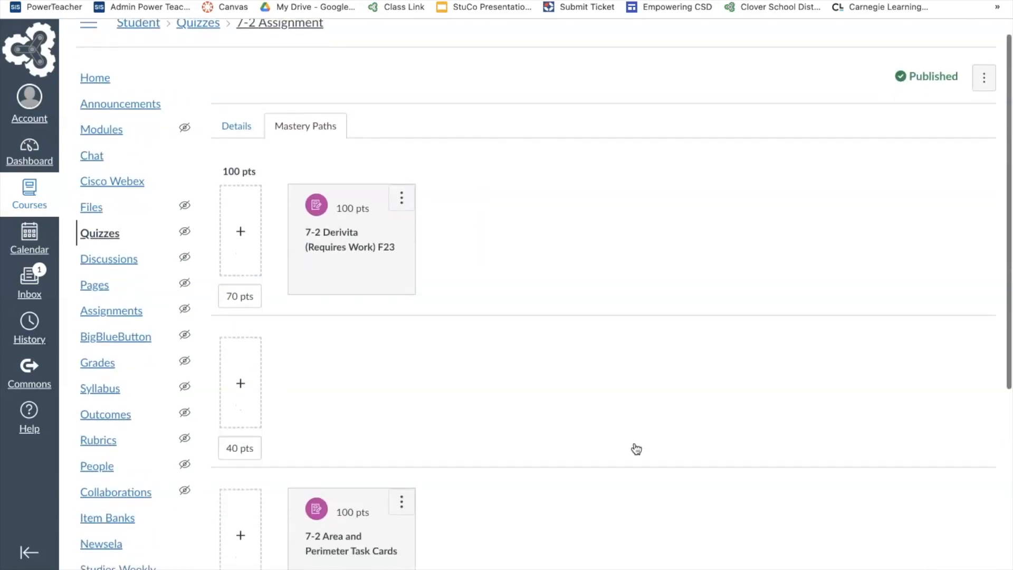
scroll(636, 448, "down", 3)
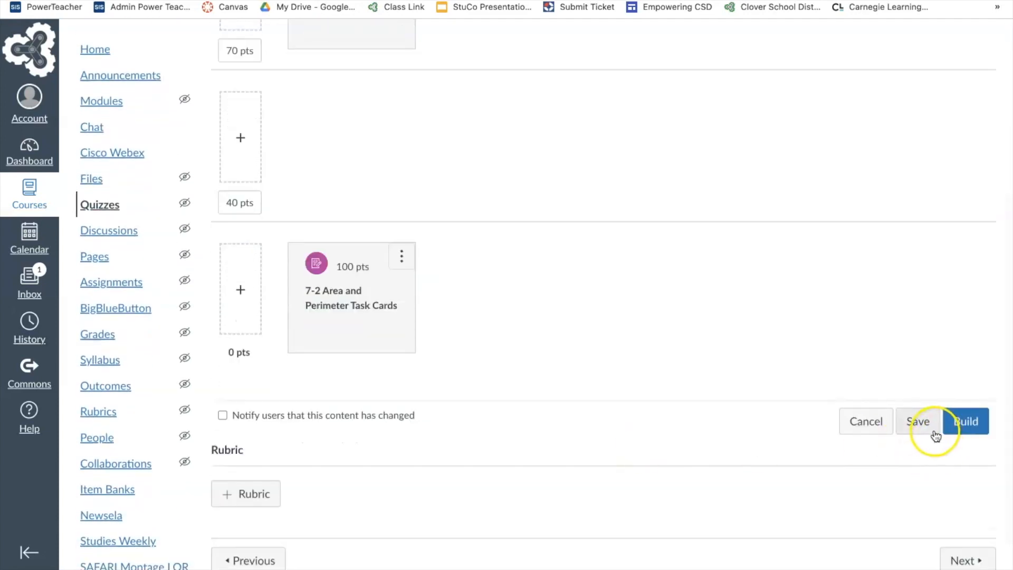
scroll(806, 378, "up", 3)
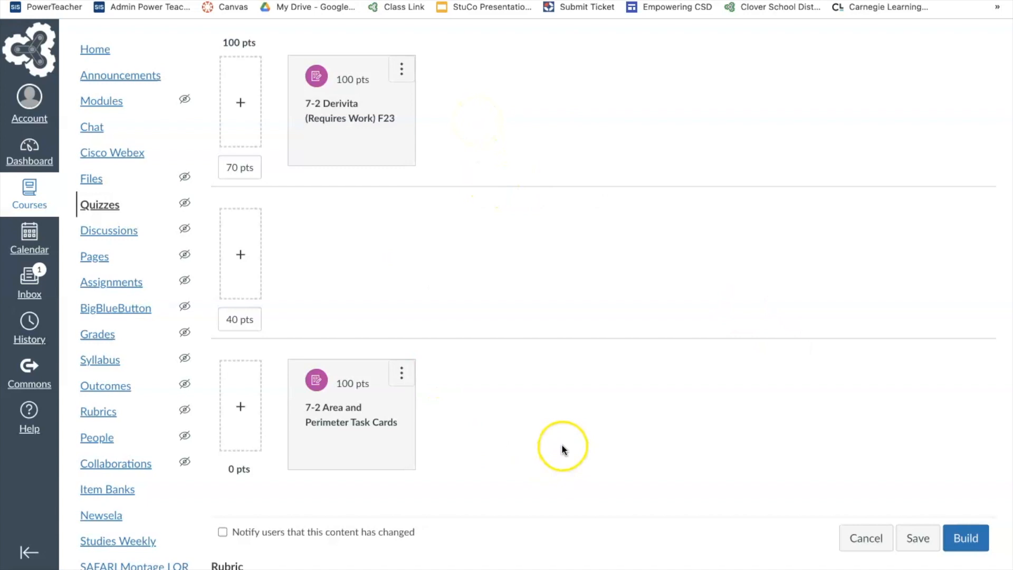
left_click(913, 544)
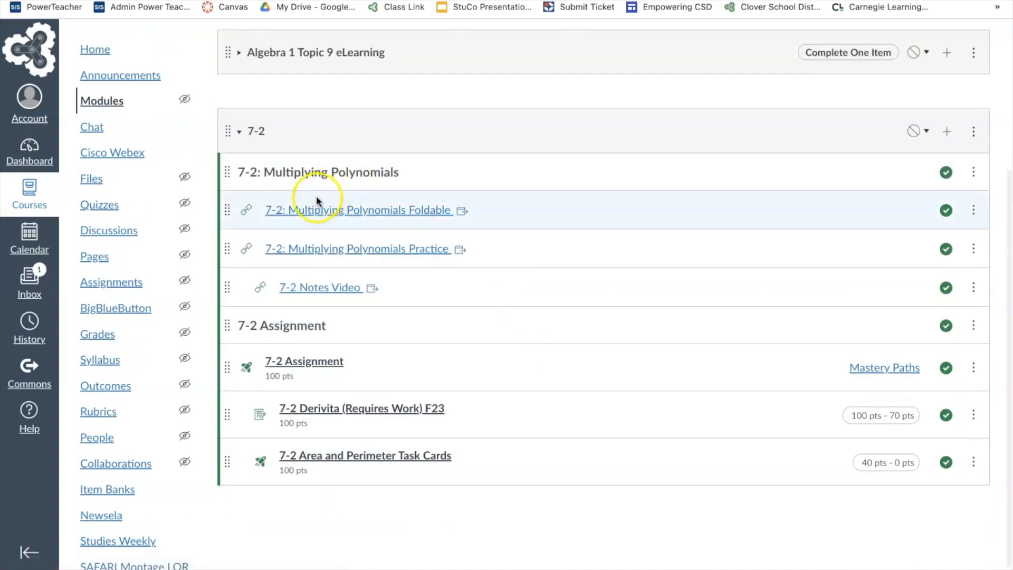
Open the 7-2 Assignment quiz from the module in the quiz builder and display its quiz settings.
left_click(309, 362)
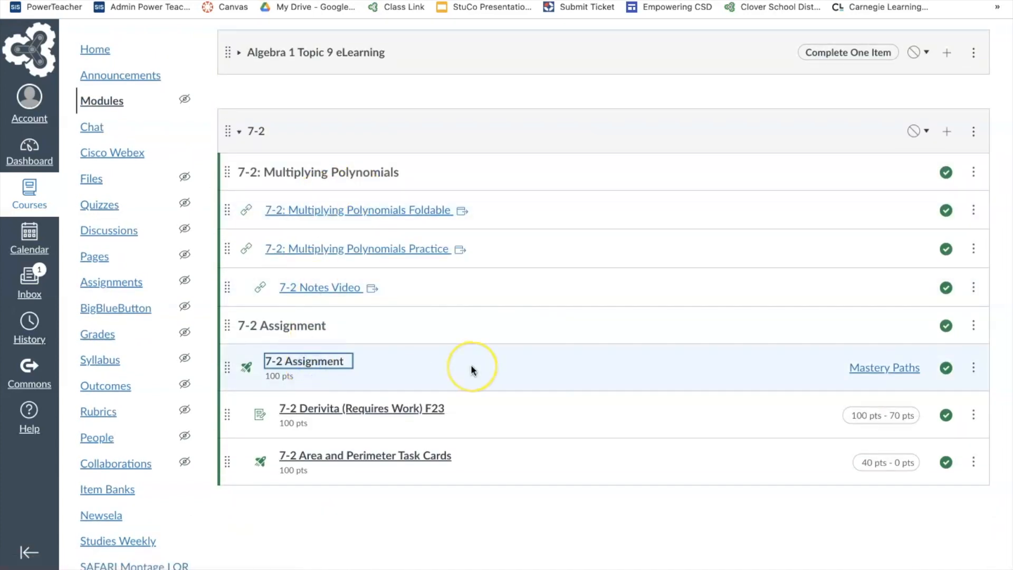
scroll(470, 369, "down", 8)
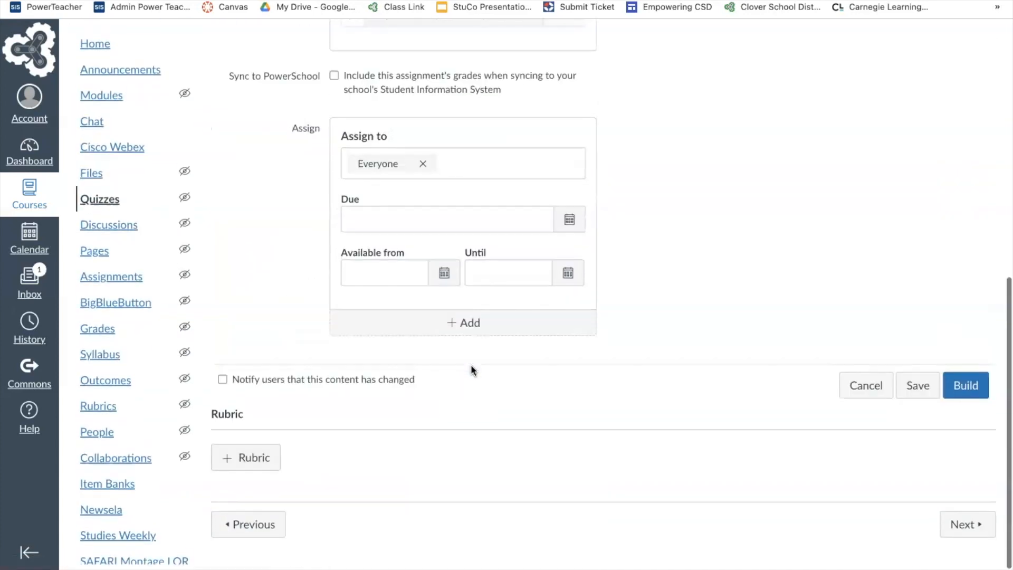
left_click(977, 402)
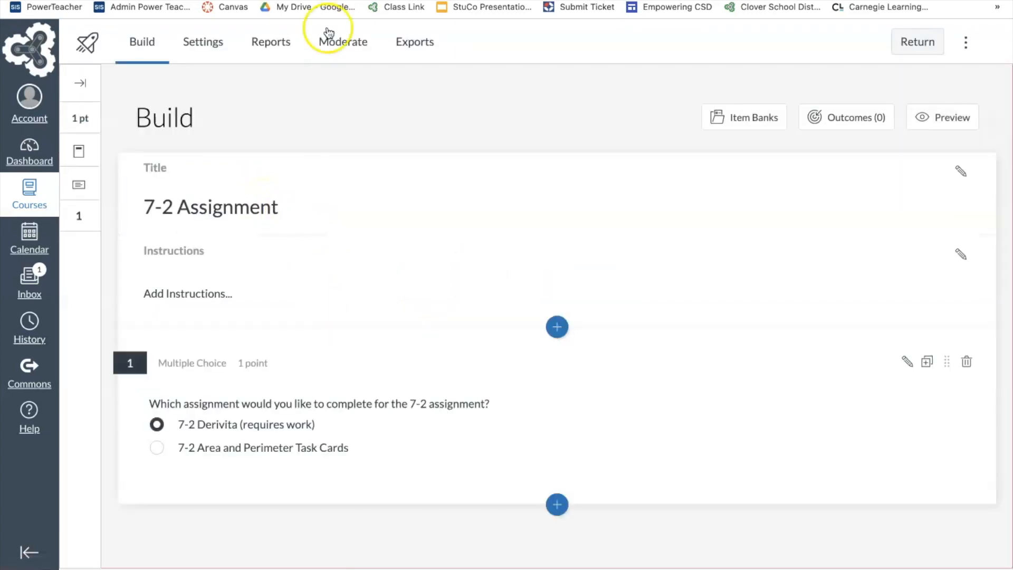
left_click(211, 44)
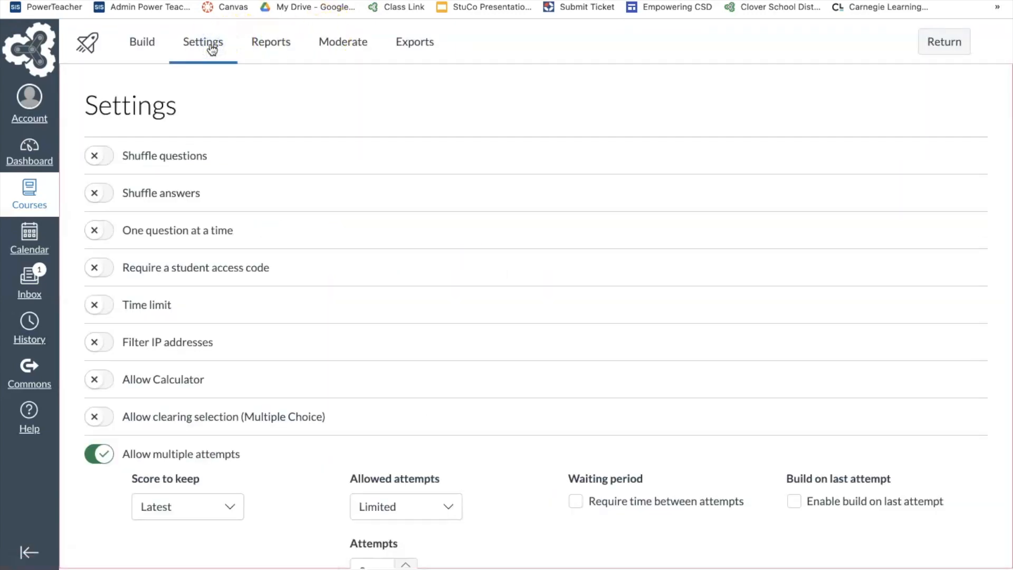
Set the quiz's allowed attempts to Unlimited under the multiple attempts setting.
scroll(294, 396, "down", 3)
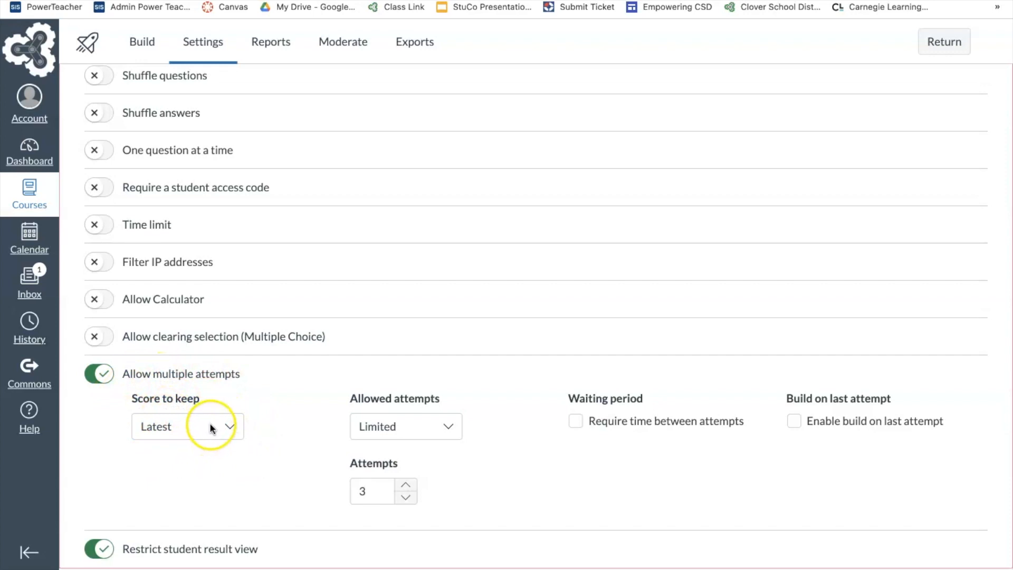
left_click(422, 425)
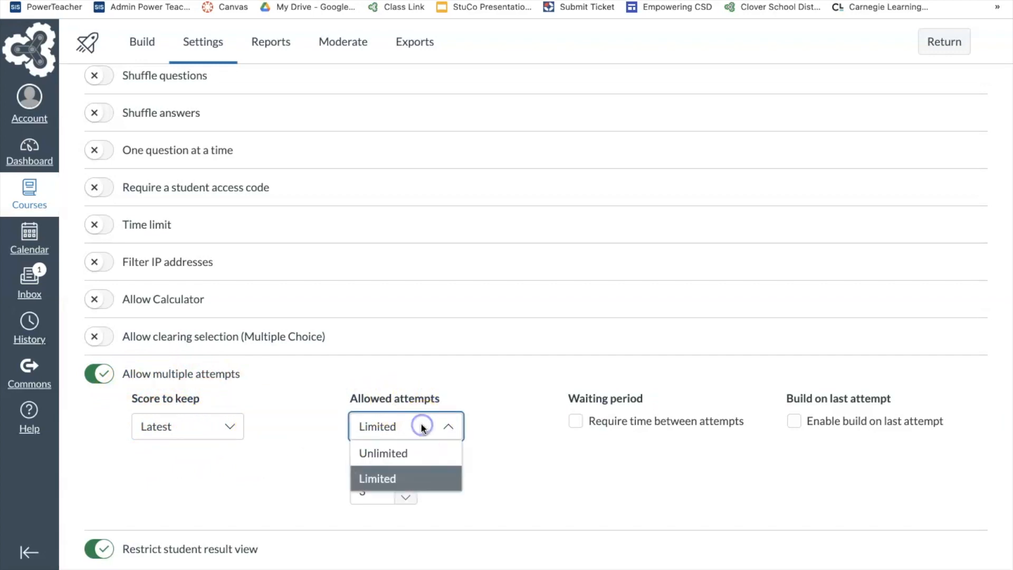
left_click(419, 452)
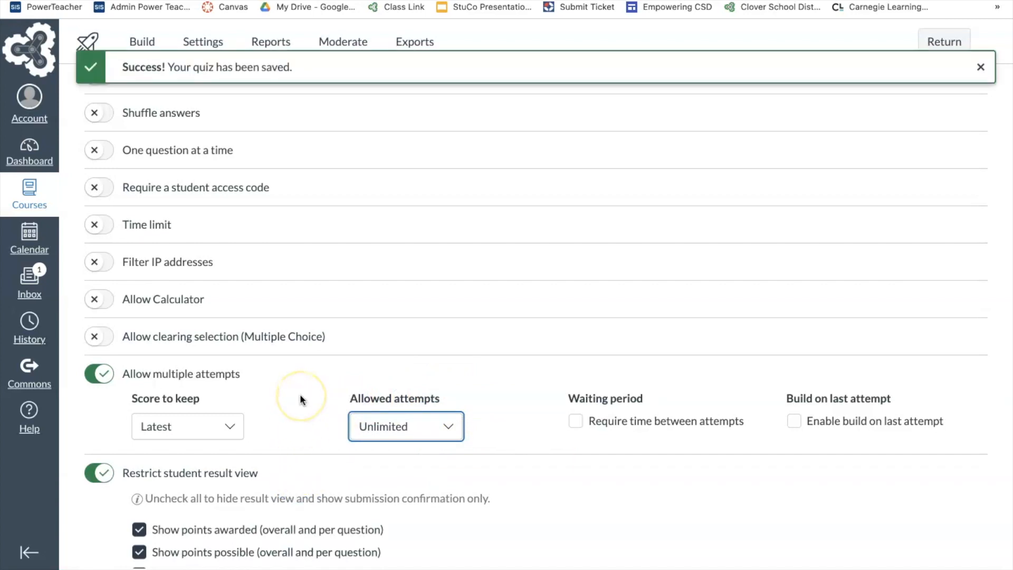
Choose Latest as the score to keep for the quiz's multiple attempts.
left_click(208, 432)
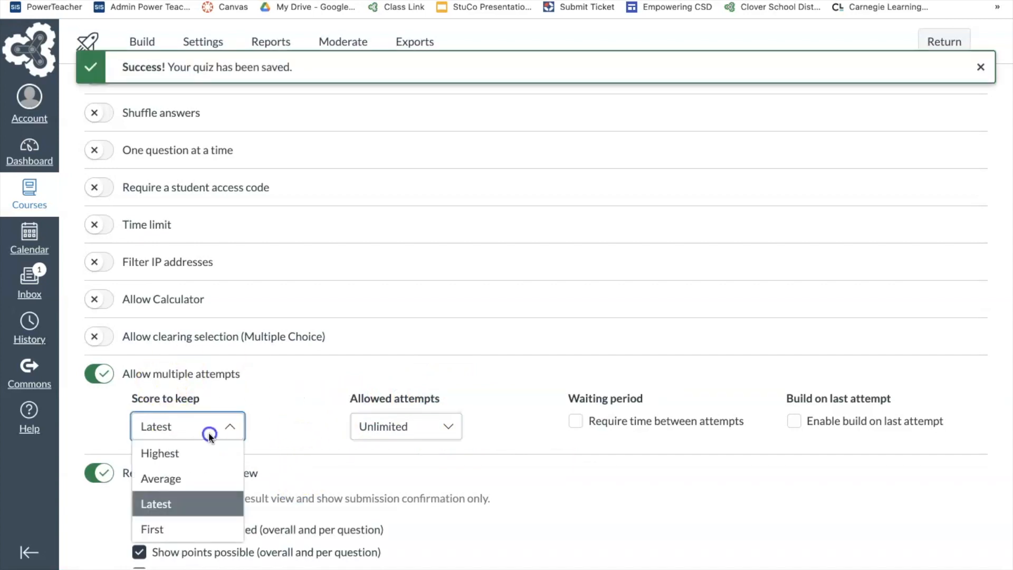
left_click(204, 503)
left_click(271, 421)
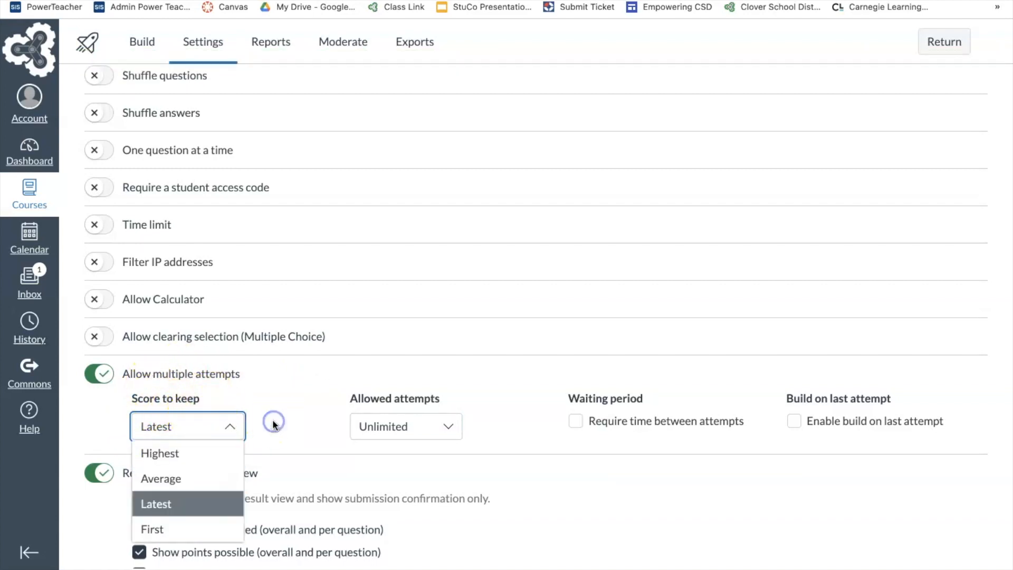
left_click(215, 502)
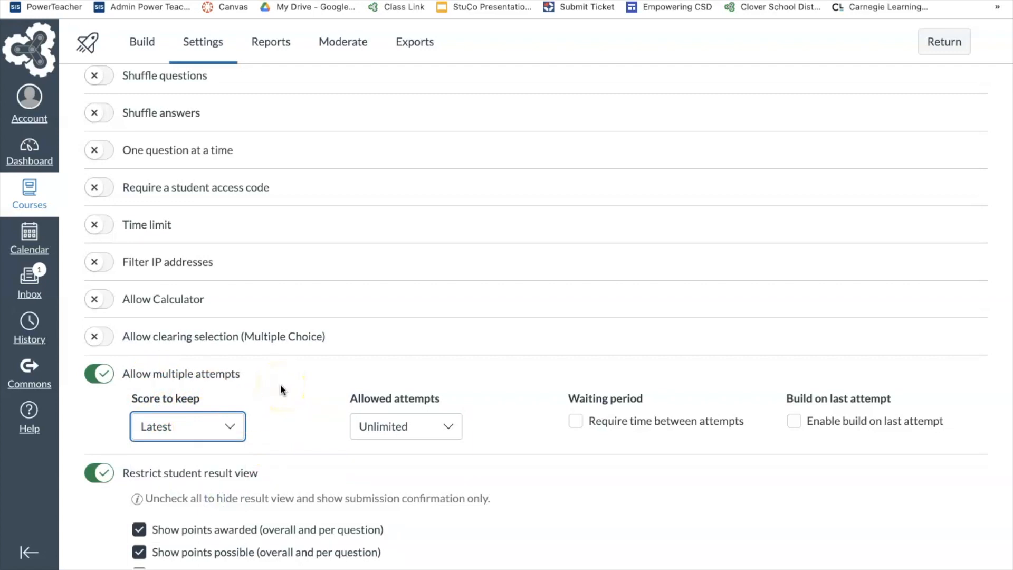
left_click(399, 379)
Review the remaining quiz settings and return to the course modules to check the 7-2 module's Mastery Paths items.
scroll(399, 381, "down", 1)
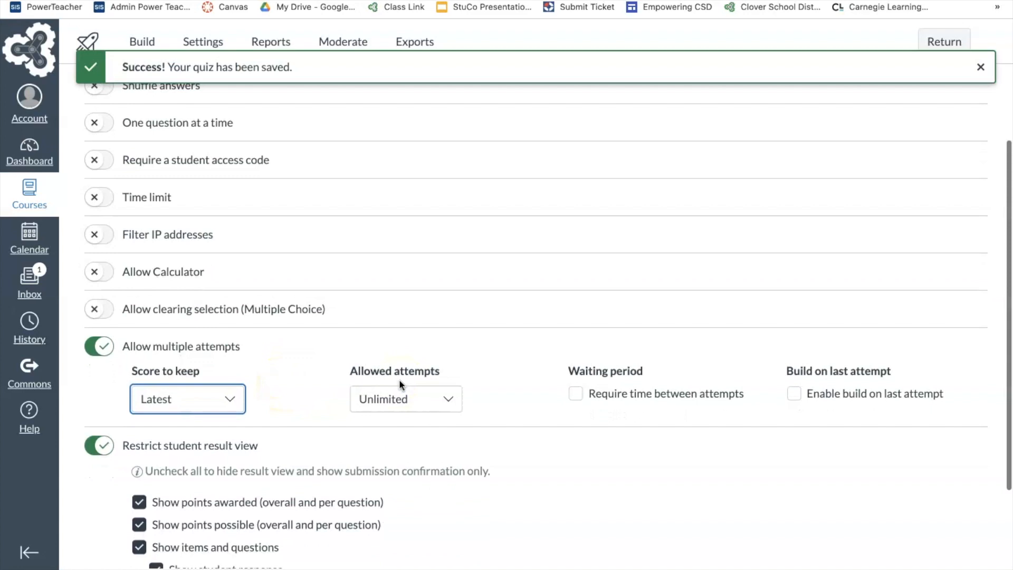
scroll(400, 380, "down", 1)
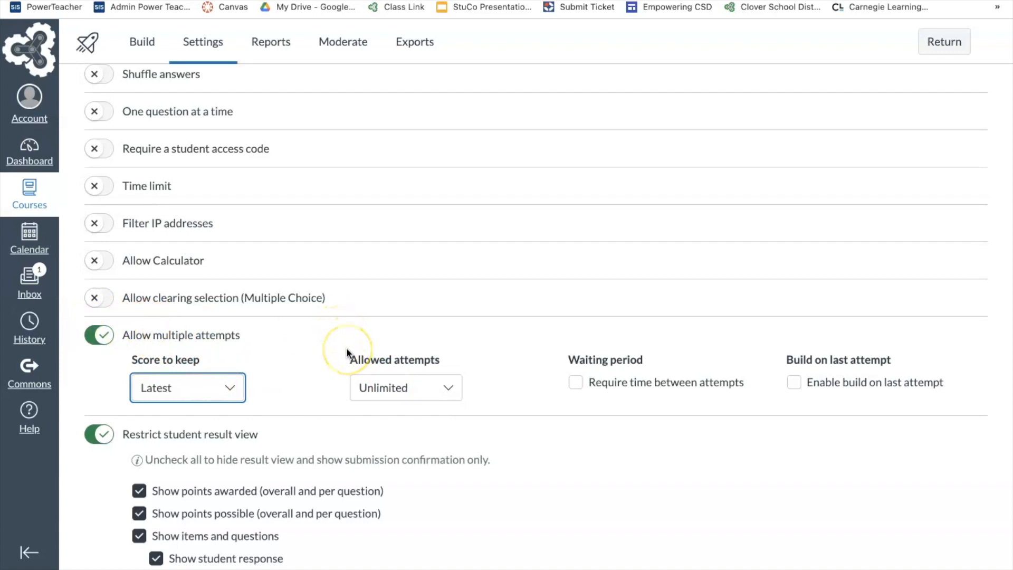
scroll(348, 348, "down", 2)
scroll(385, 362, "up", 4)
left_click(966, 45)
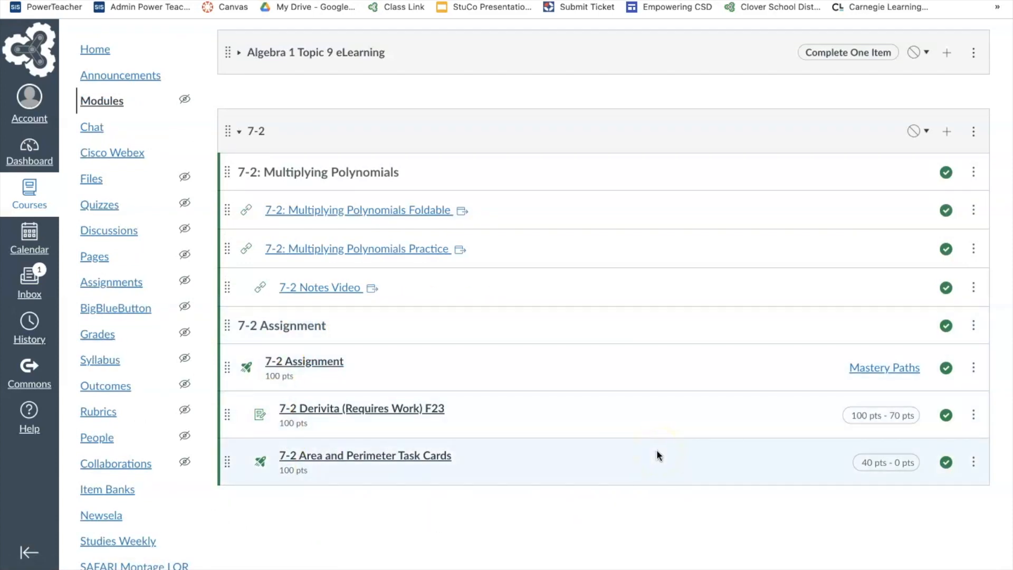
scroll(657, 448, "up", 5)
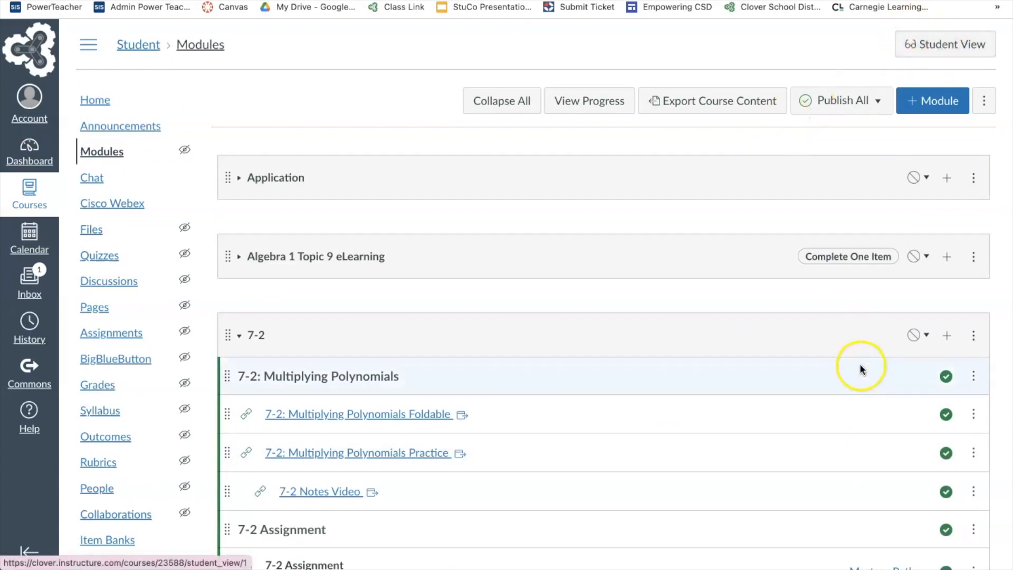
scroll(865, 374, "down", 4)
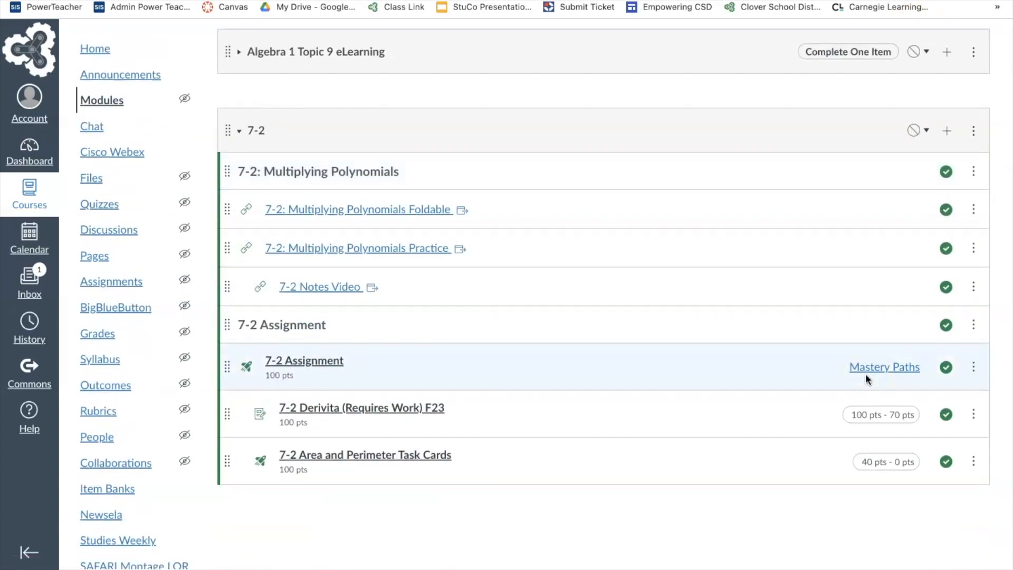